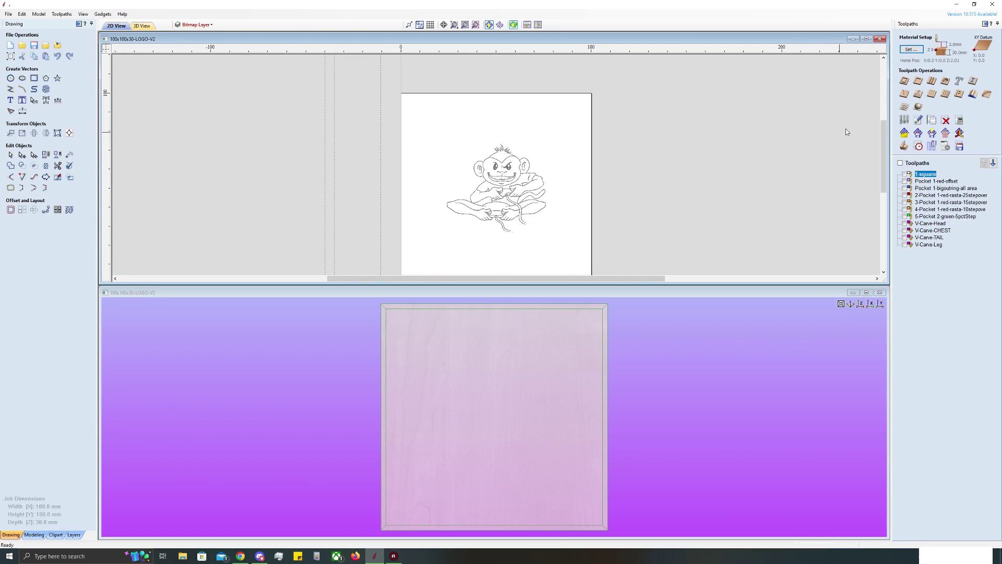
Step: Check the rapid clearance gap above the material in the material setup and accept the settings
left_click(914, 48)
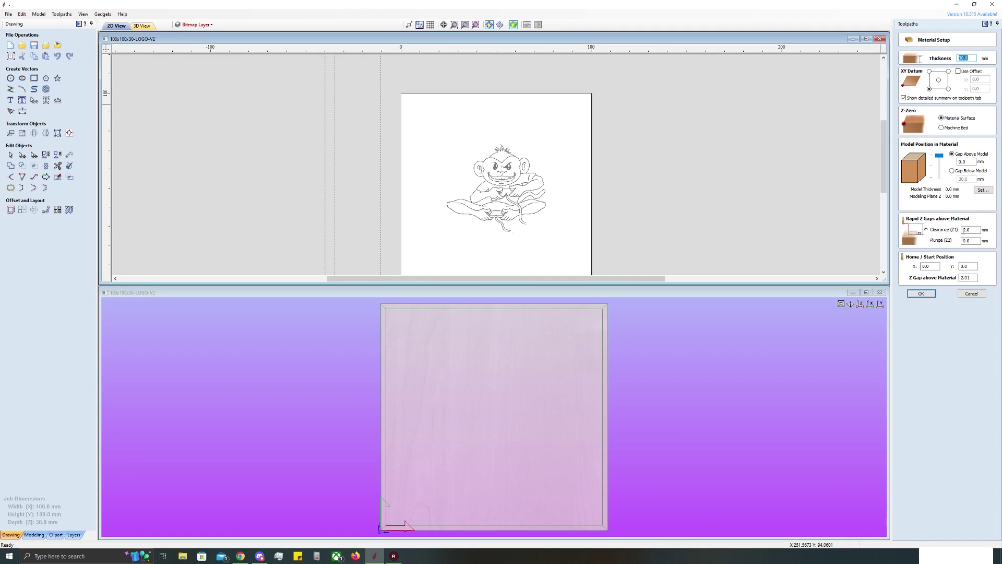
double_click(970, 230)
left_click(922, 293)
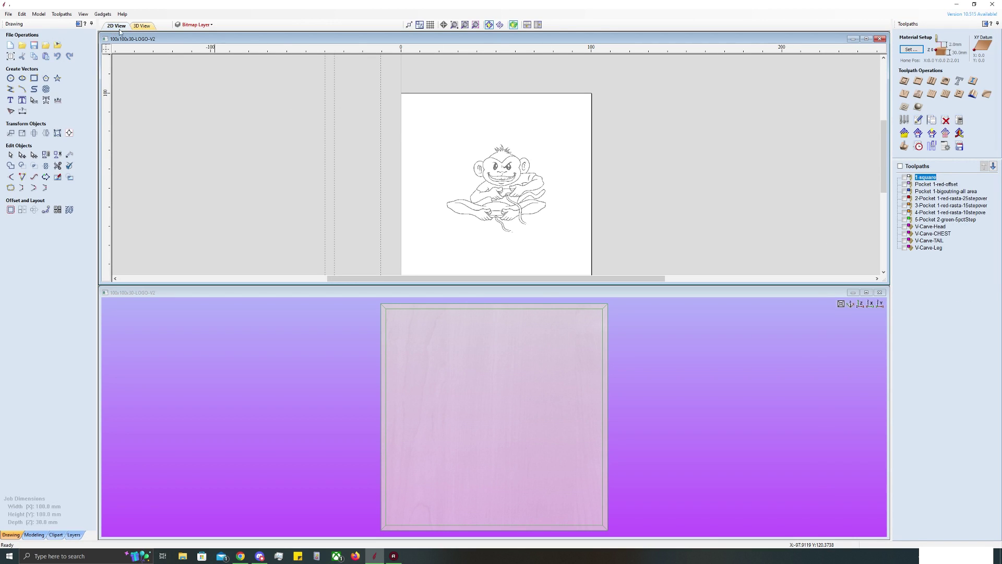
Step: Inspect the layer list and select the complete monkey artwork in the 2D drawing
left_click(201, 26)
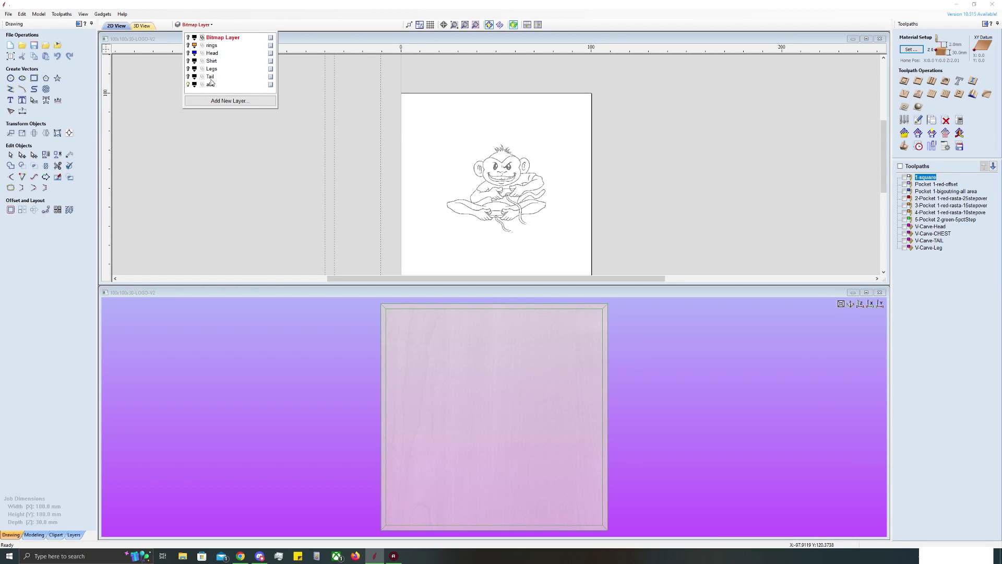
scroll(503, 172, "up", 5)
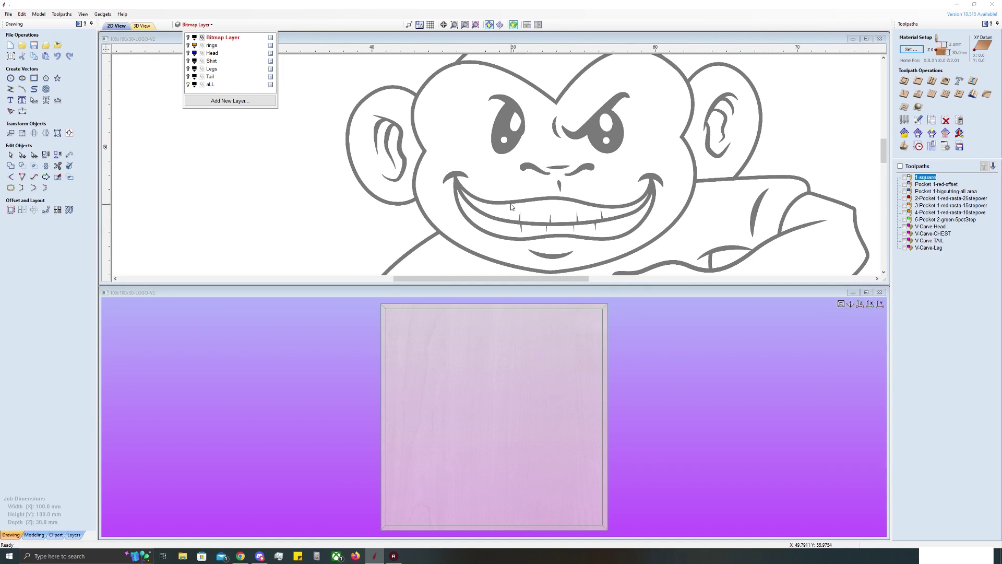
left_click(511, 207)
scroll(536, 154, "down", 5)
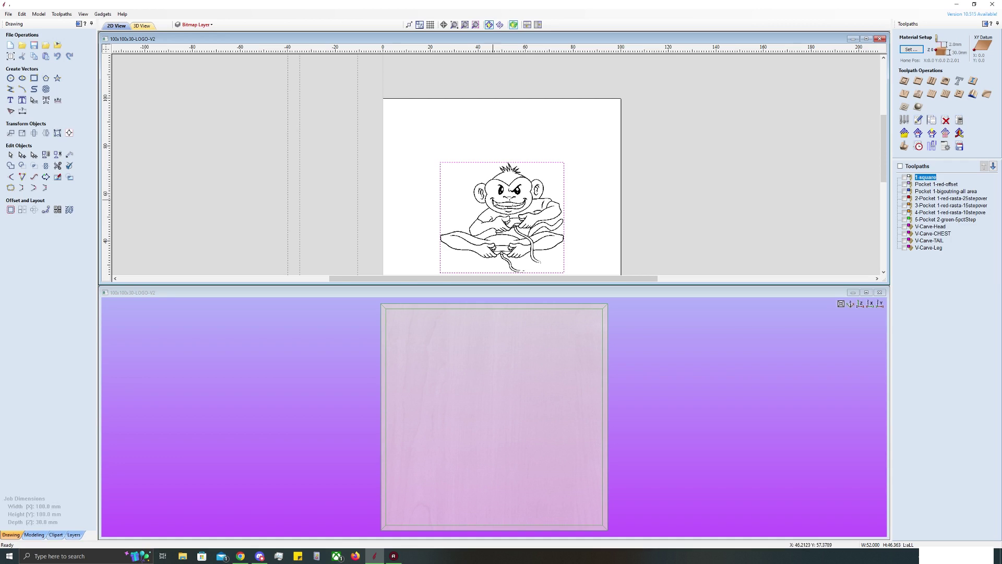
Step: Hide the aLL layer, show the Tail layer, and select the tail outline
left_click(196, 25)
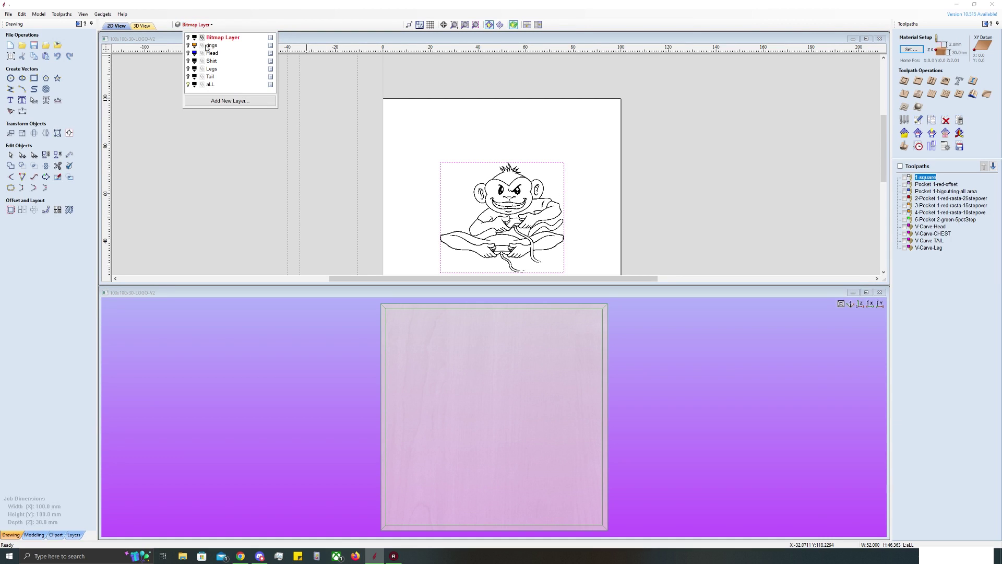
left_click(188, 84)
left_click(188, 77)
scroll(537, 235, "up", 5)
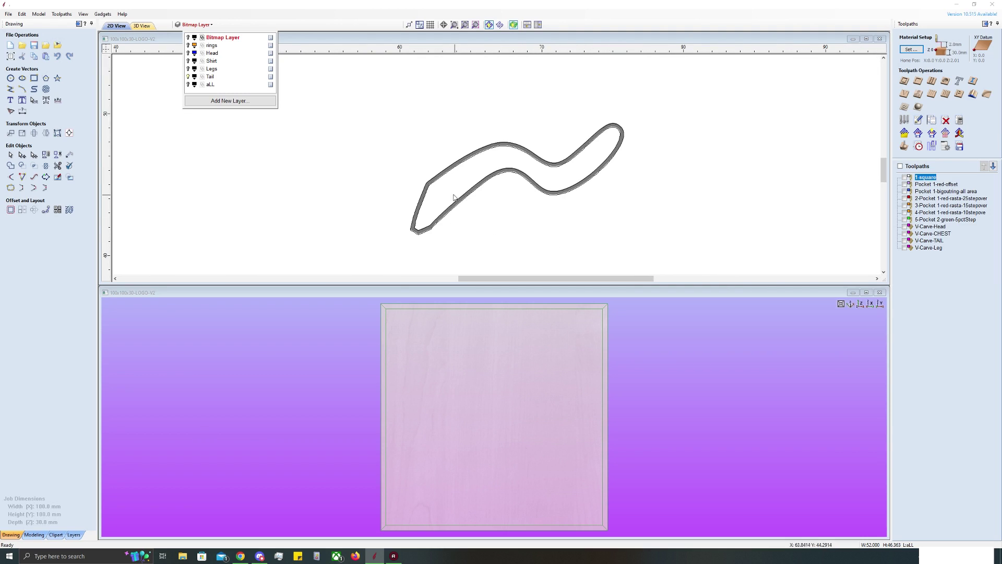
left_click(453, 206)
left_click(454, 209)
scroll(515, 213, "down", 4)
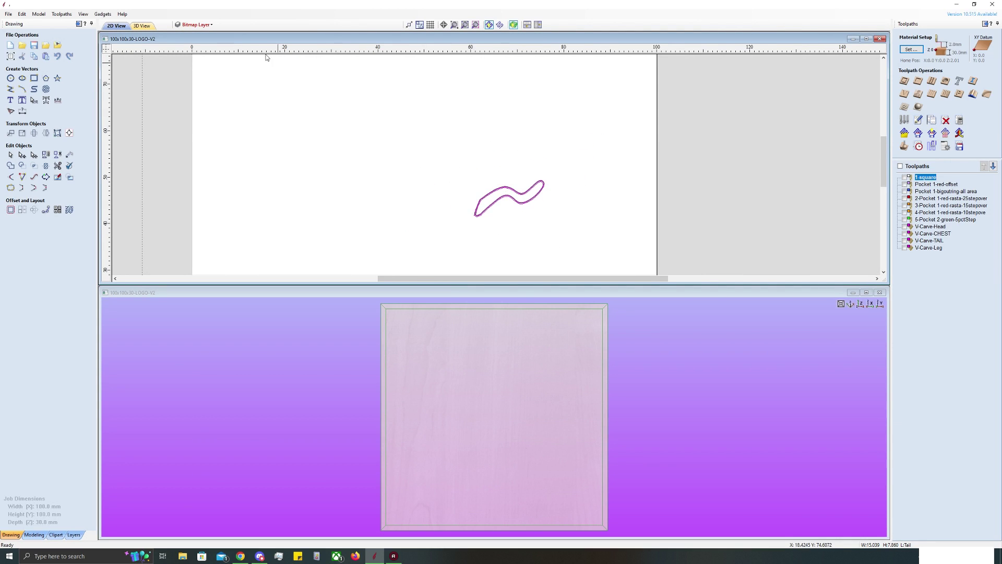
Step: Show the Legs, Shirt and Head layers together with the tail
left_click(211, 25)
left_click(189, 69)
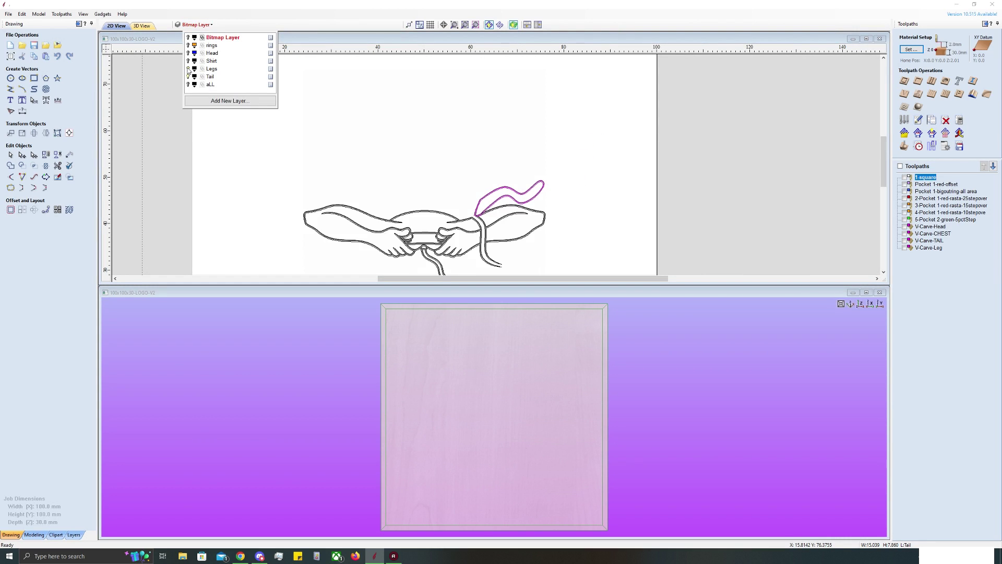
left_click(188, 61)
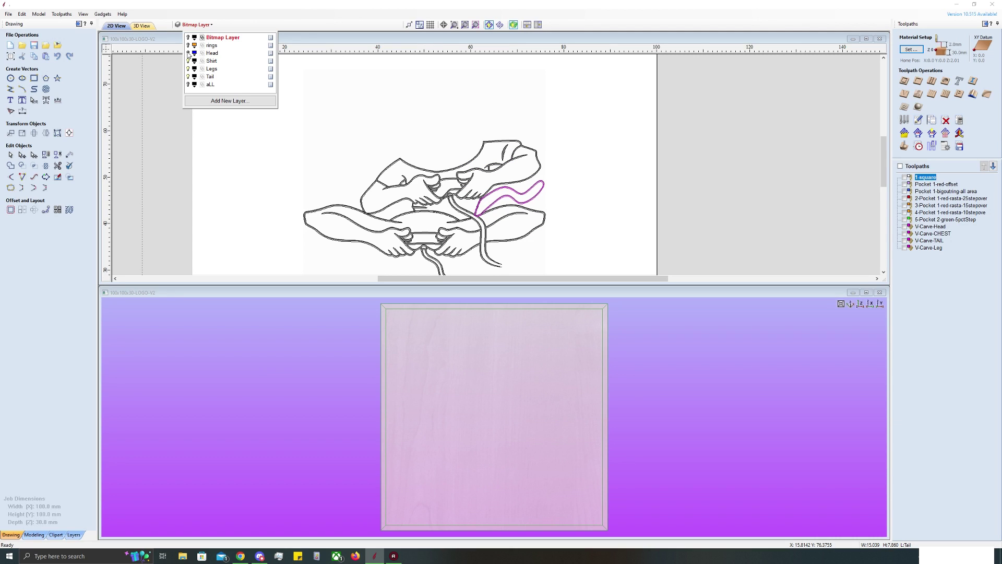
left_click(188, 53)
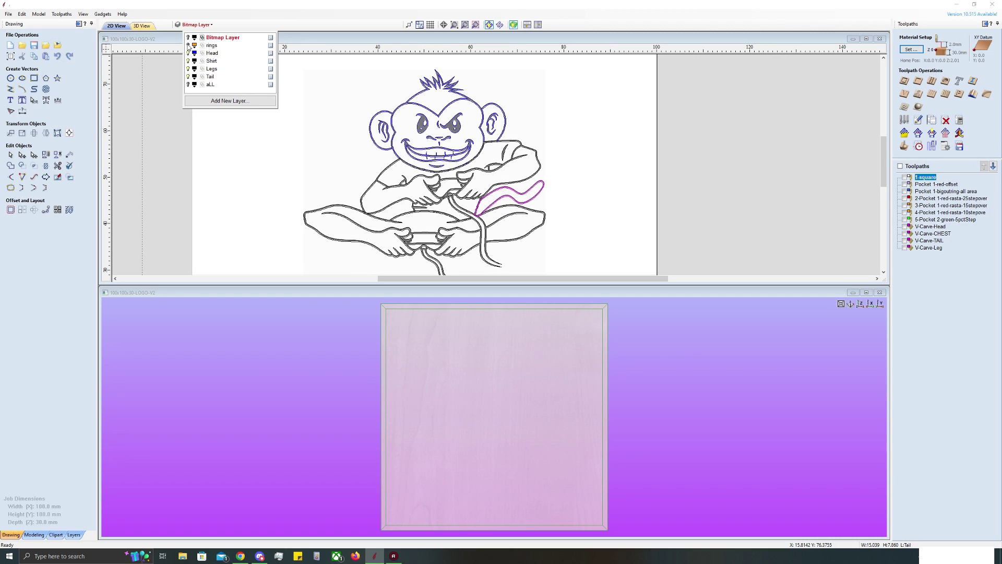
Step: Show the rings layer with the two circles and the Bitmap Layer with the square border
left_click(188, 46)
scroll(531, 157, "down", 2)
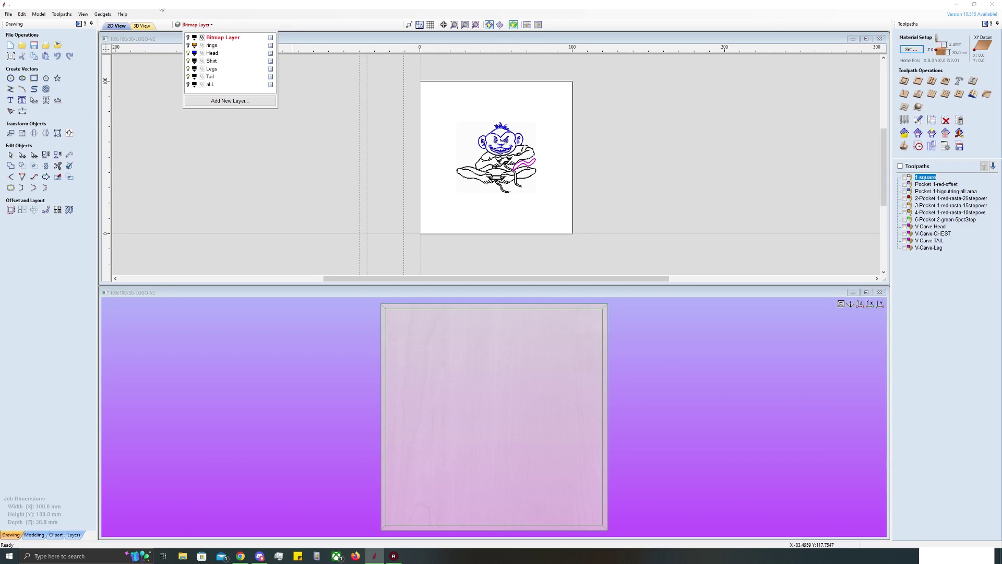
left_click(189, 45)
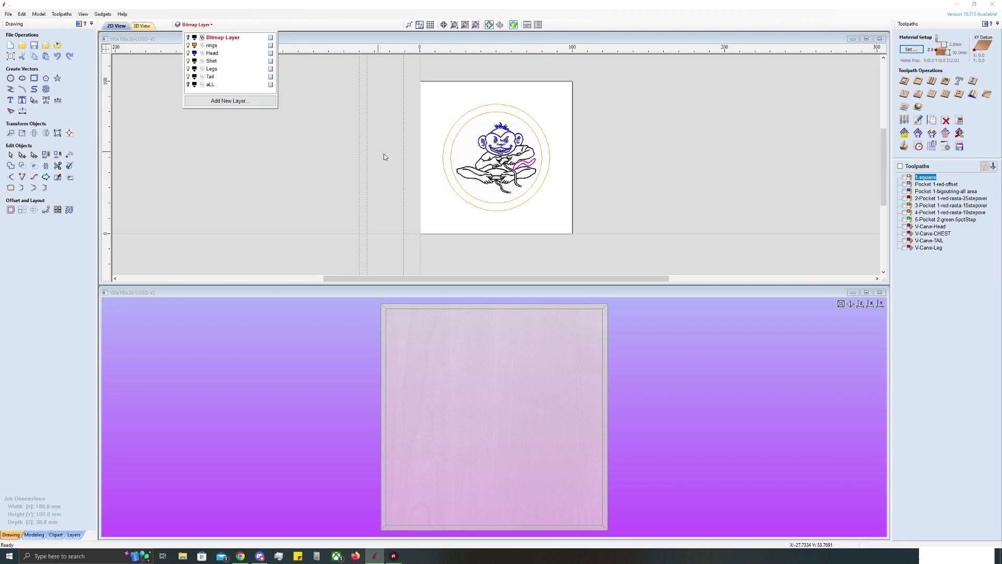
scroll(460, 108, "up", 1)
left_click(189, 38)
scroll(522, 177, "up", 3)
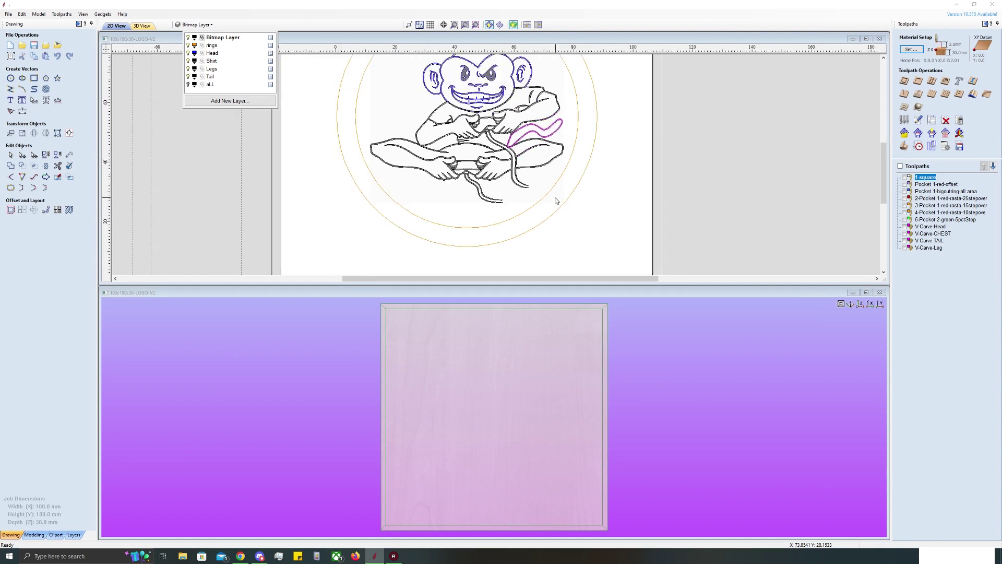
scroll(327, 184, "down", 4)
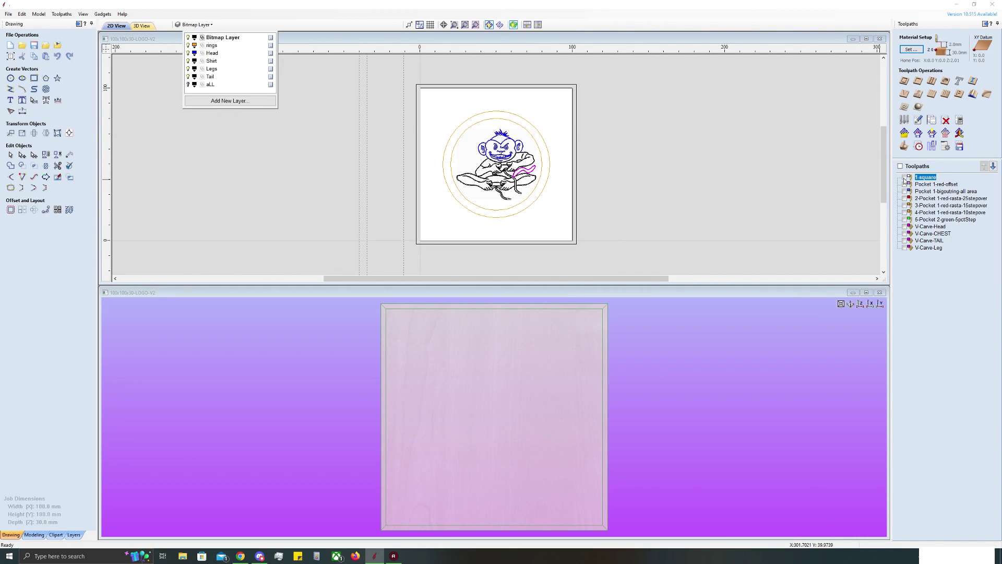
Step: Display the 1-square toolpath and examine it at an angle in the 3D view
left_click(905, 178)
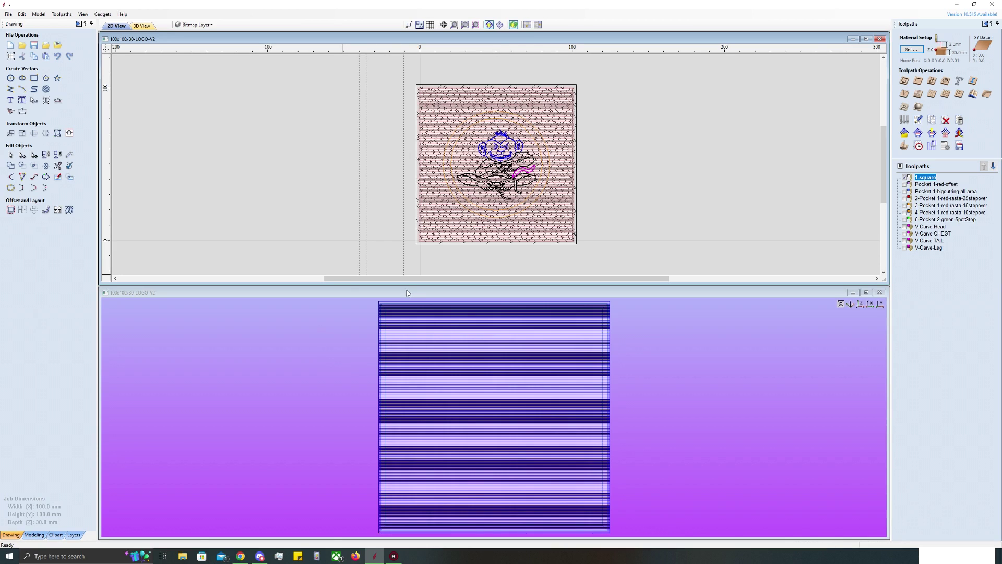
scroll(593, 407, "down", 3)
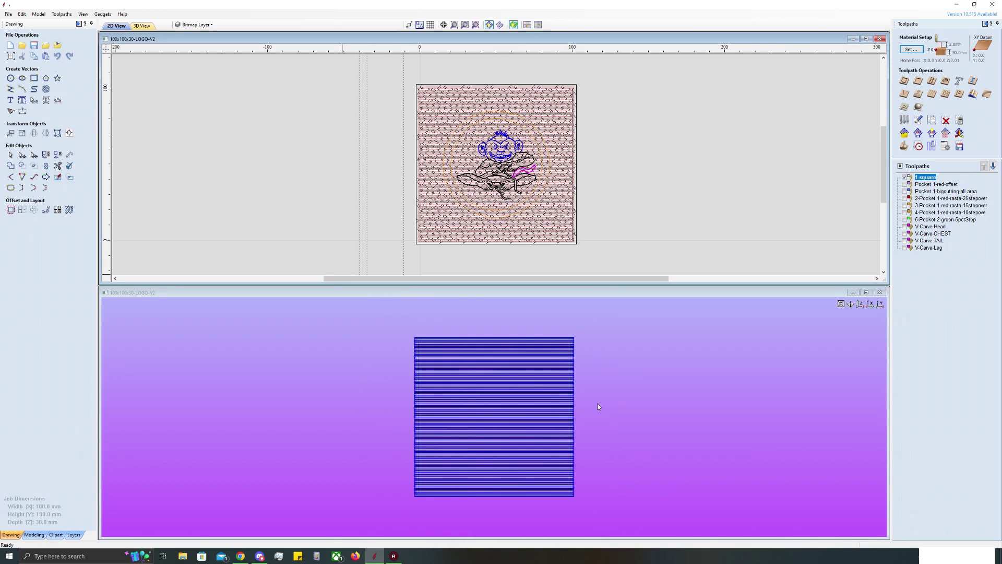
left_click(550, 439)
scroll(584, 405, "up", 3)
left_click_drag(584, 405, 649, 331)
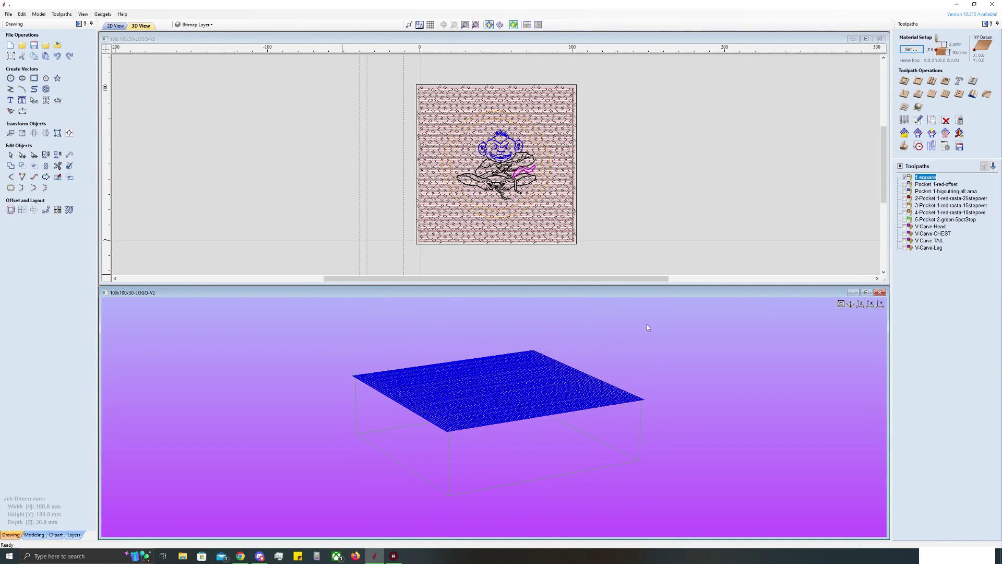
Step: Recalculate the 1-square pocket toolpath and simulate its cut on the block
double_click(909, 183)
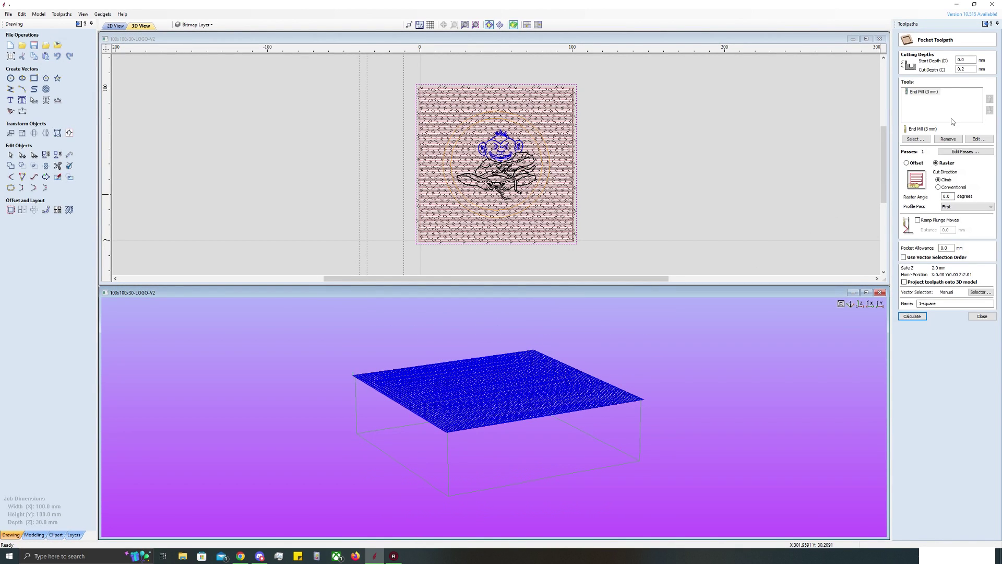
left_click(925, 316)
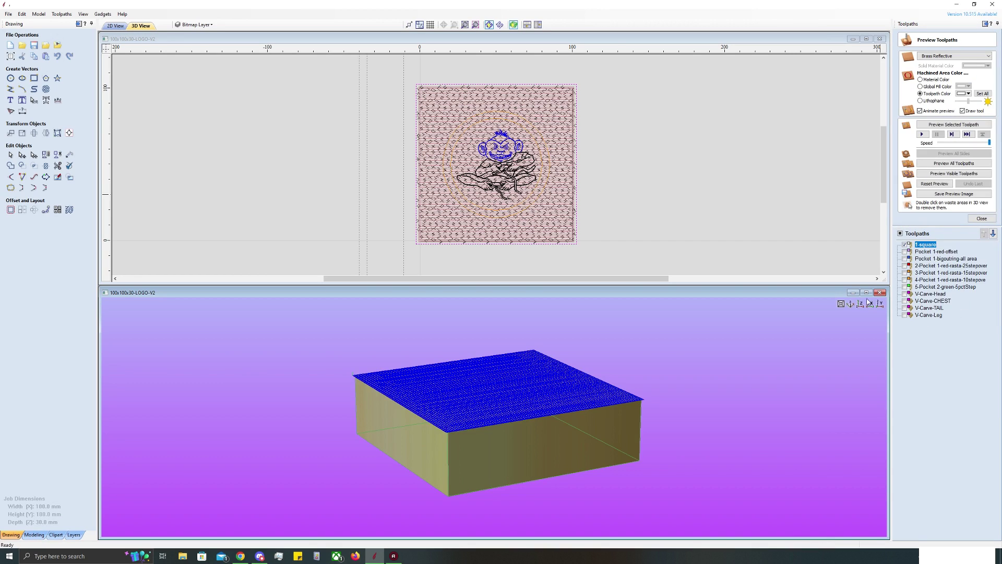
left_click_drag(682, 358, 662, 396)
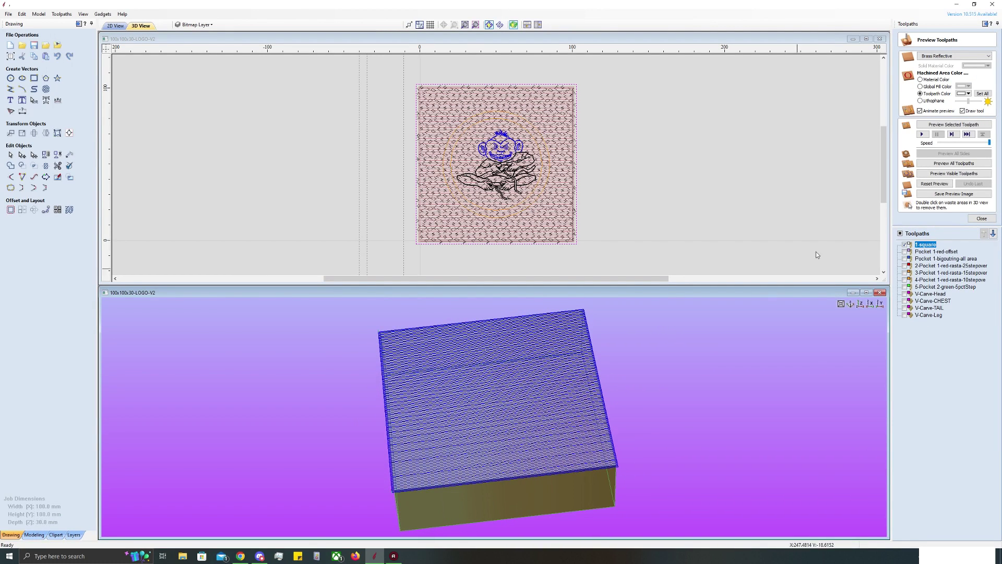
left_click(969, 125)
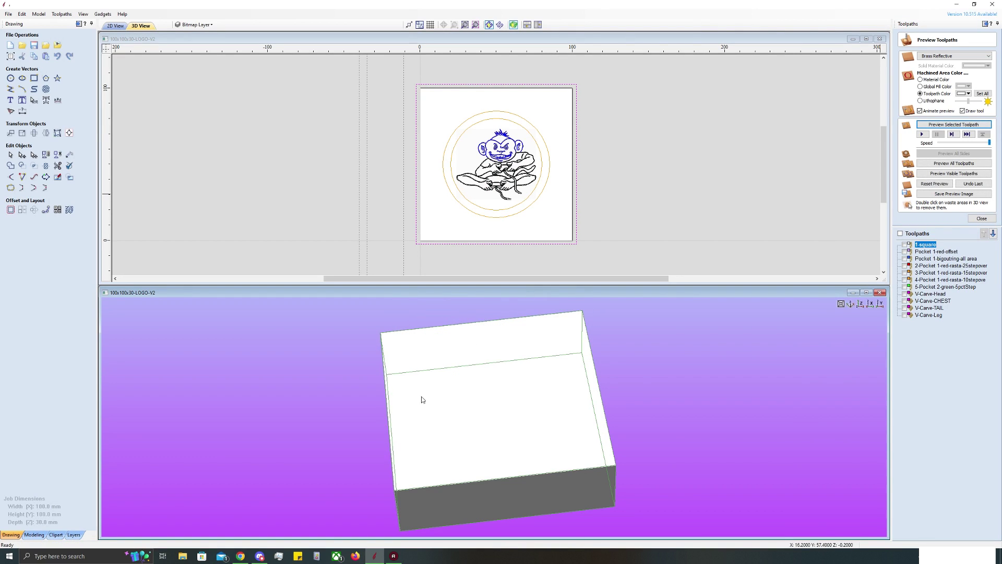
Step: Simulate the Pocket 1-red-offset toolpath on the block and check its toolpath details
left_click(944, 252)
left_click(907, 252)
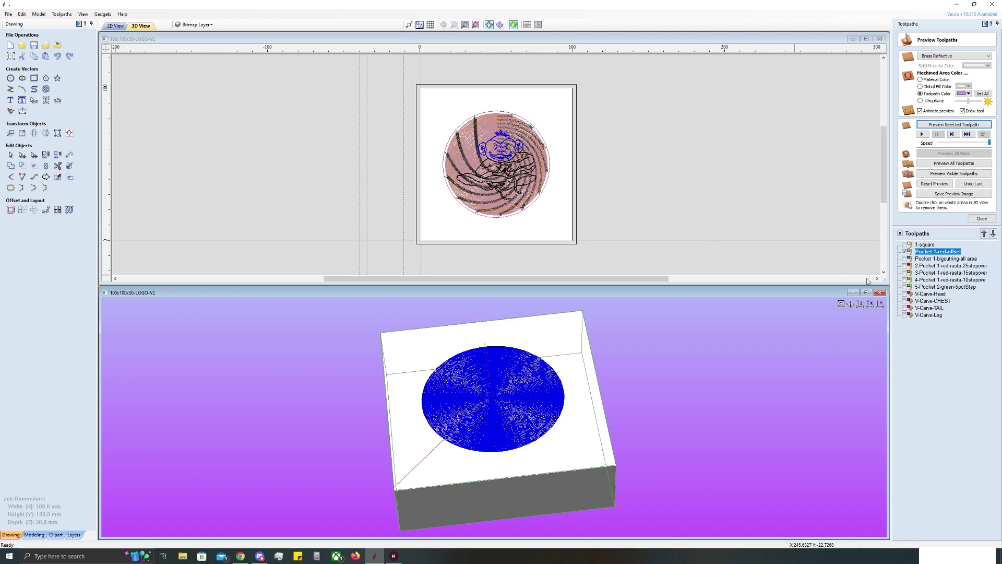
left_click(952, 126)
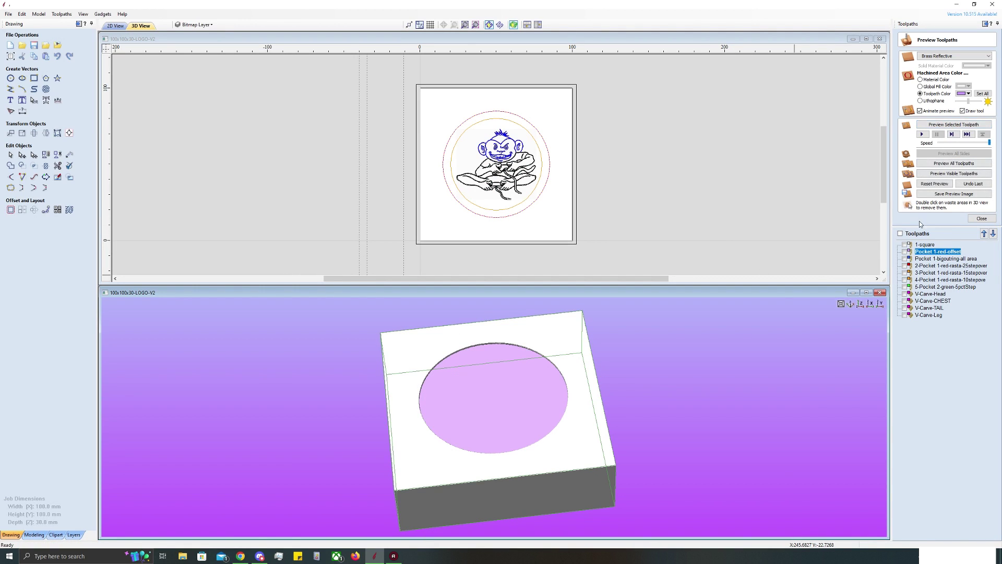
mouse_move(924, 248)
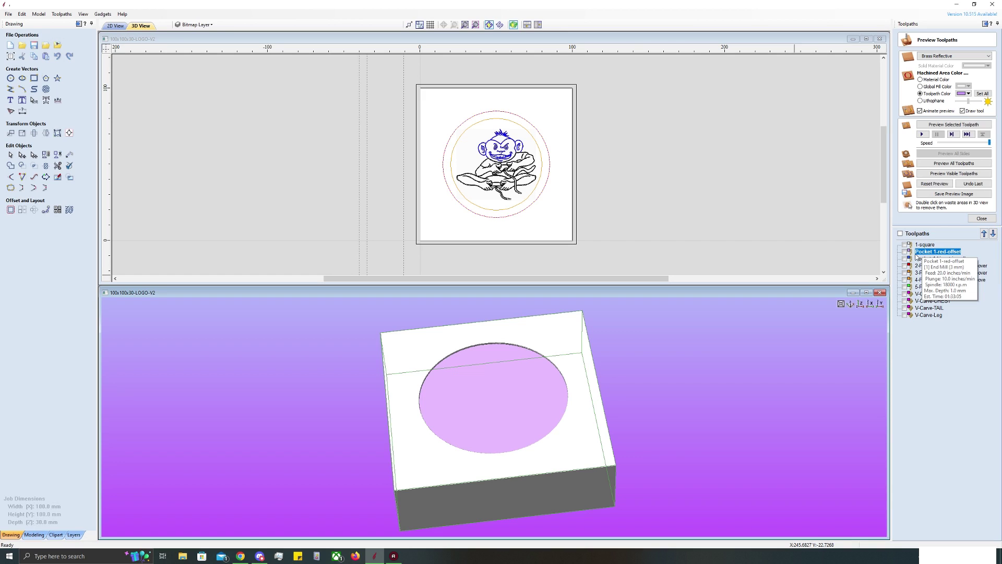
Step: Recalculate the Pocket 1-bigoutring-all area toolpath and simulate its cut
left_click(905, 258)
left_click(928, 259)
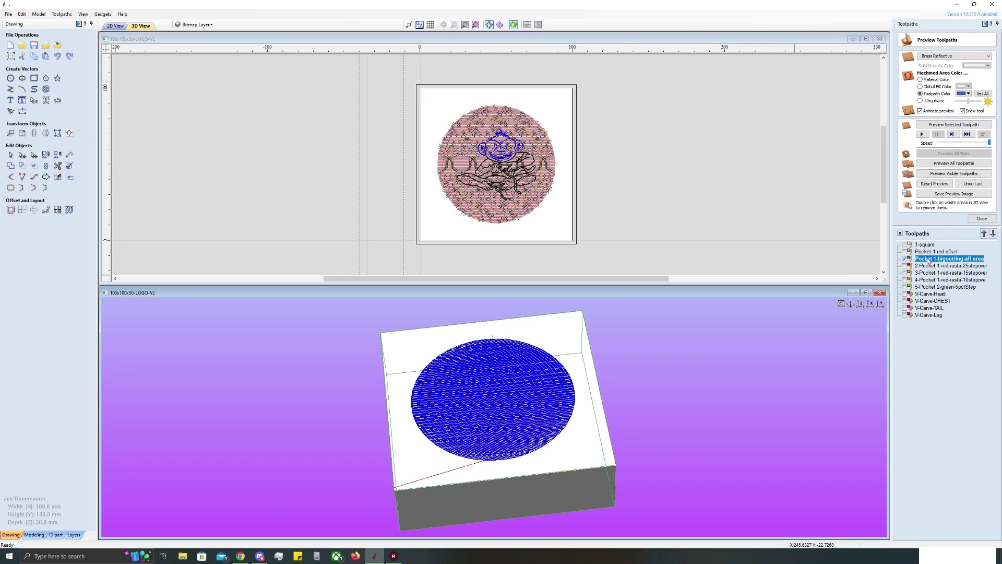
double_click(928, 259)
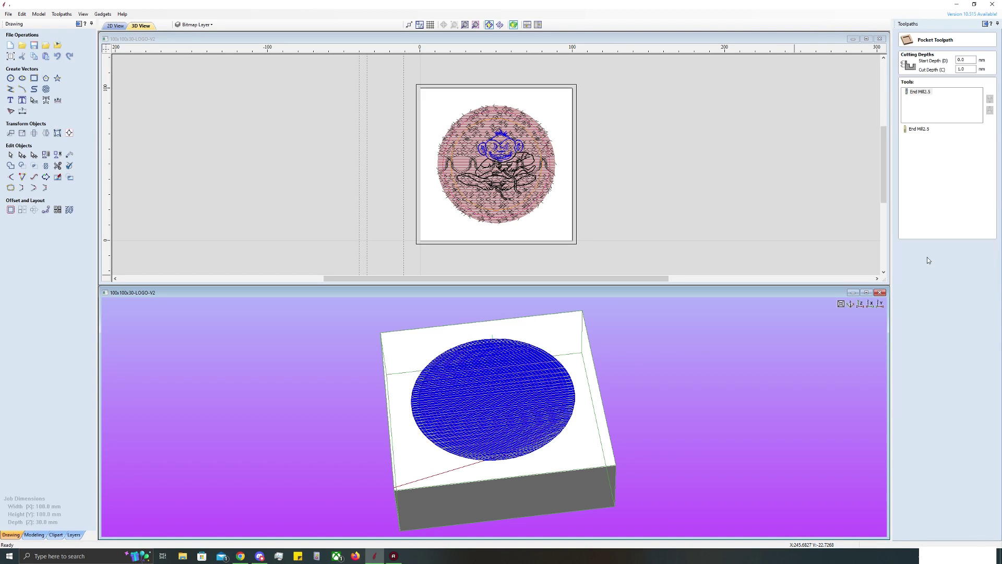
left_click(922, 318)
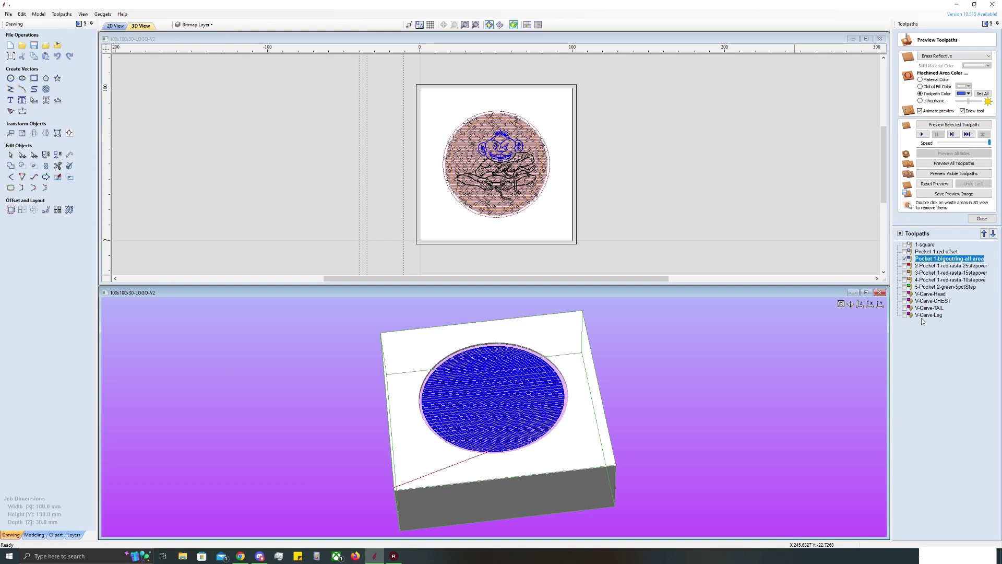
left_click(951, 126)
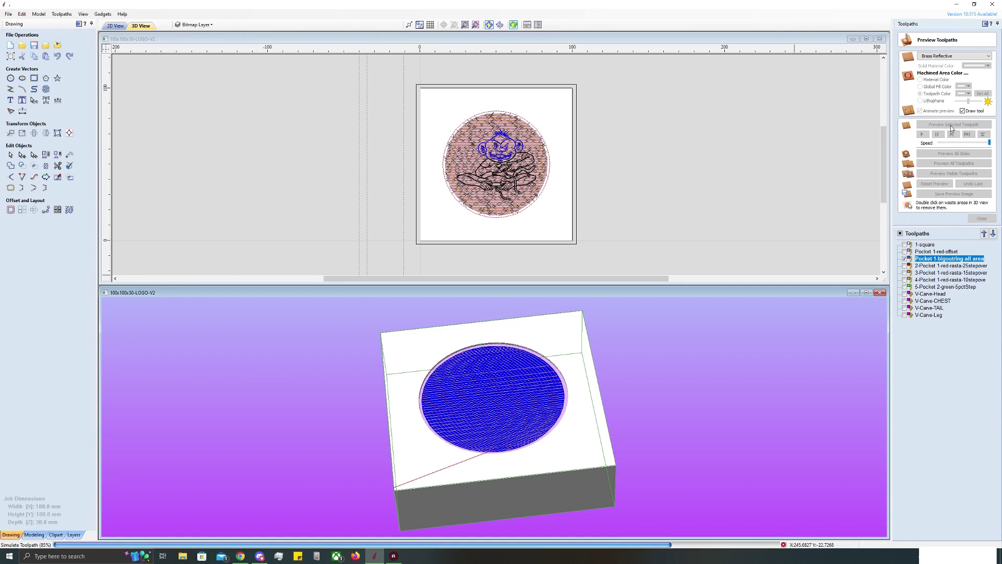
Step: Inspect the 2-Pocket 1-red-rasta-25stepover toolpath up close and simulate its cut on the block
left_click(927, 265)
left_click(905, 267)
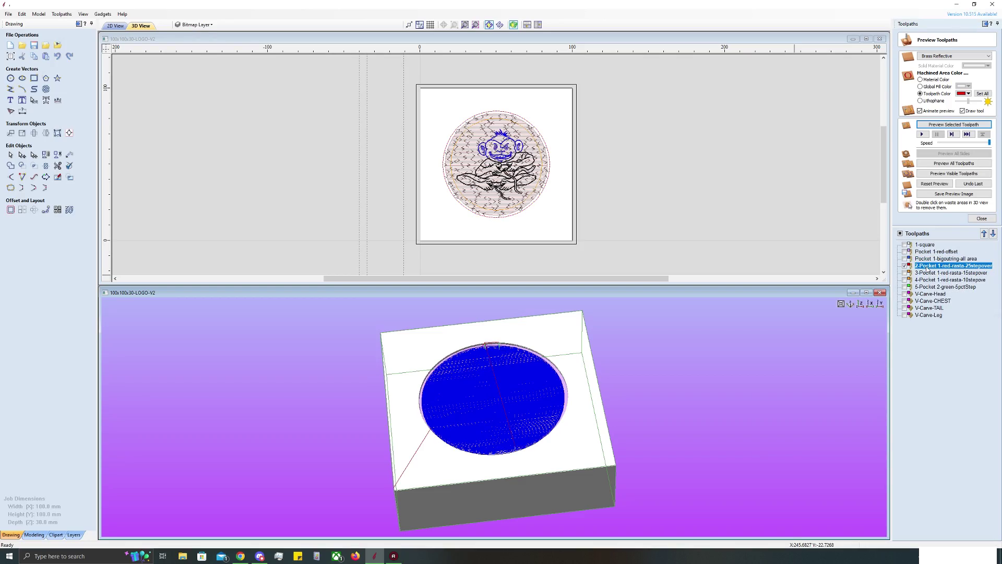
scroll(521, 405, "up", 5)
scroll(622, 418, "down", 3)
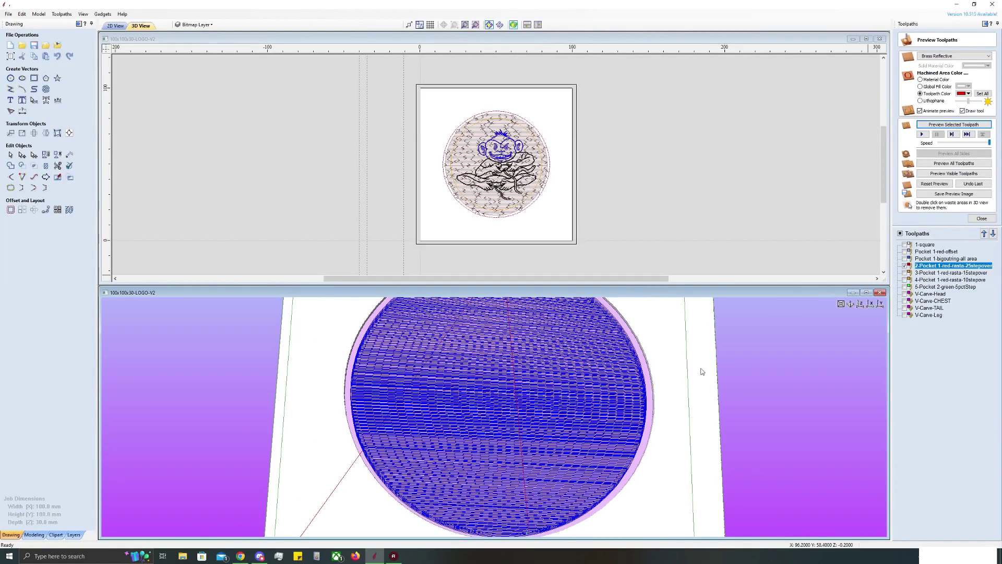
left_click(951, 125)
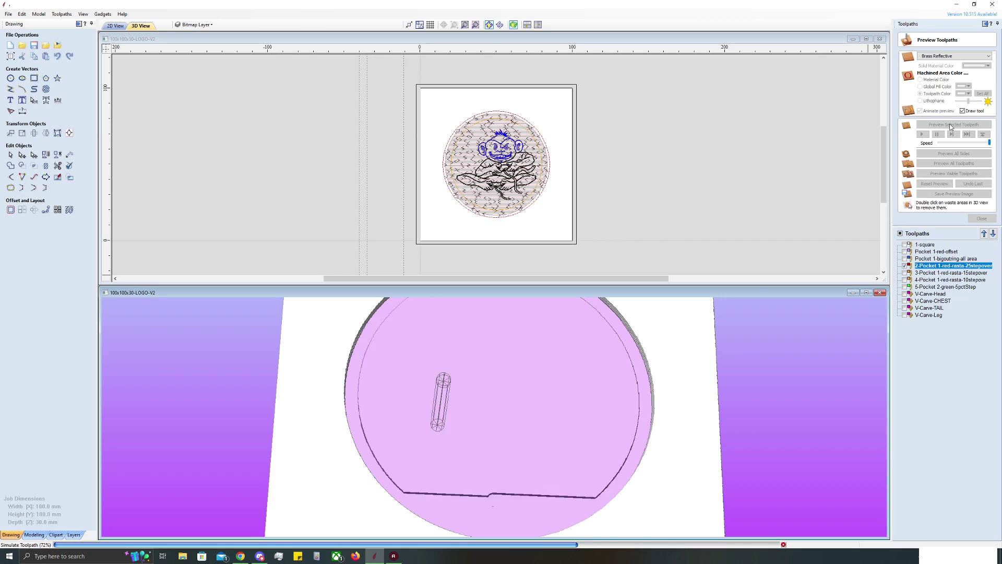
scroll(577, 334, "down", 2)
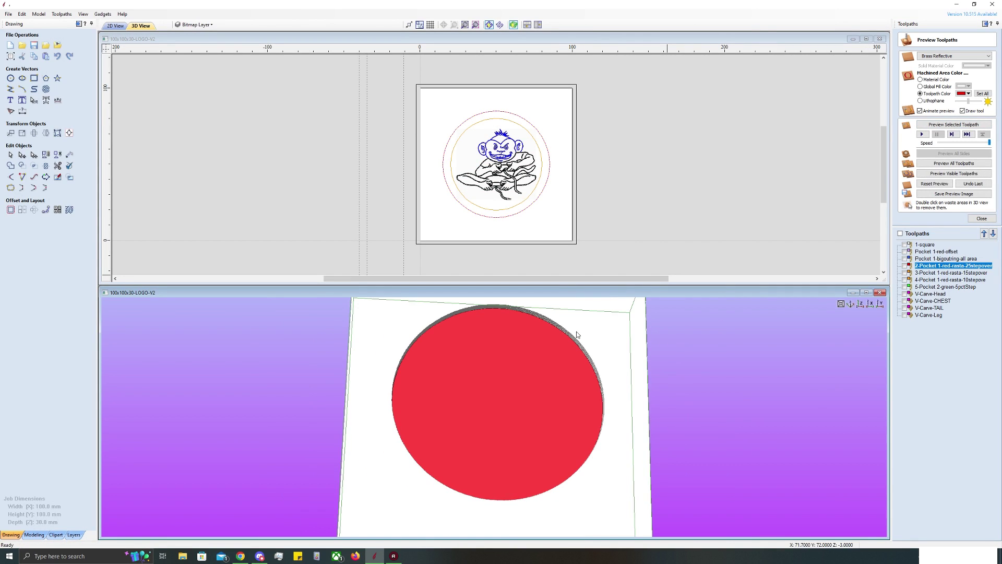
Step: Simulate the 3-Pocket 1-red-rasta-15stepover toolpath on the block
left_click(906, 272)
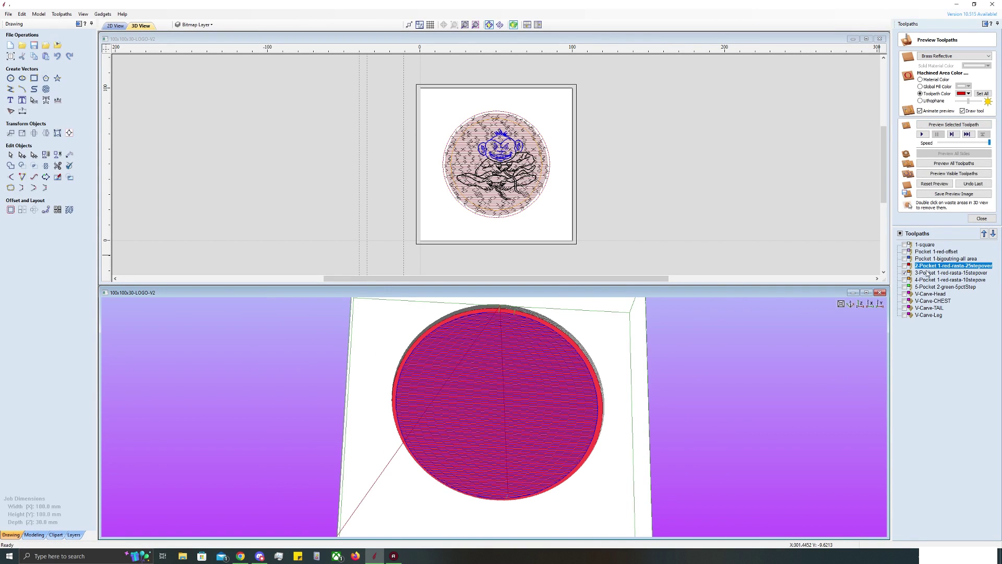
left_click(930, 273)
left_click(955, 126)
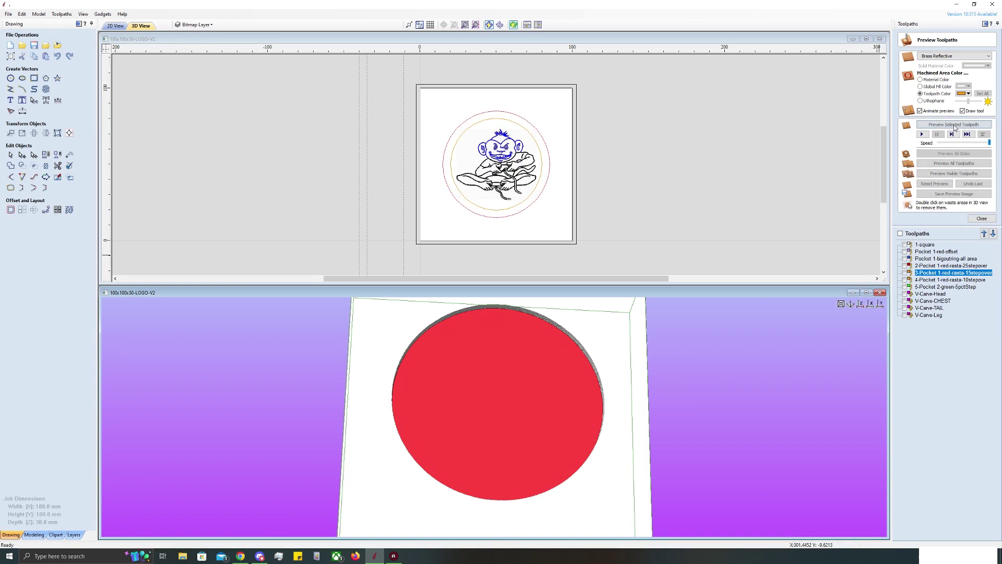
Step: Rerun the 3-Pocket 1-red-rasta-15stepover simulation and simulate the 4-Pocket 1-red-rasta-10stepove toolpath on the block
left_click(905, 272)
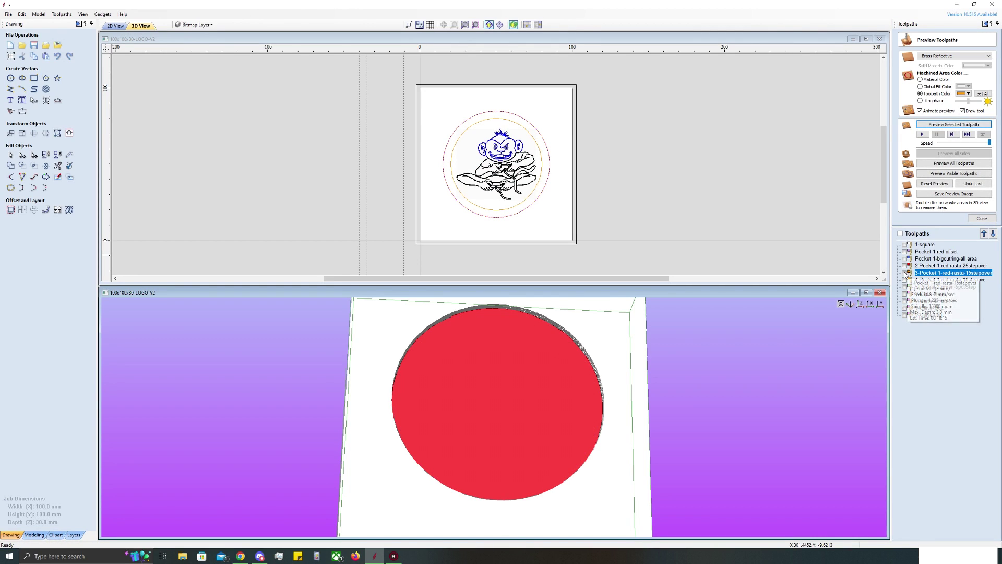
left_click(955, 125)
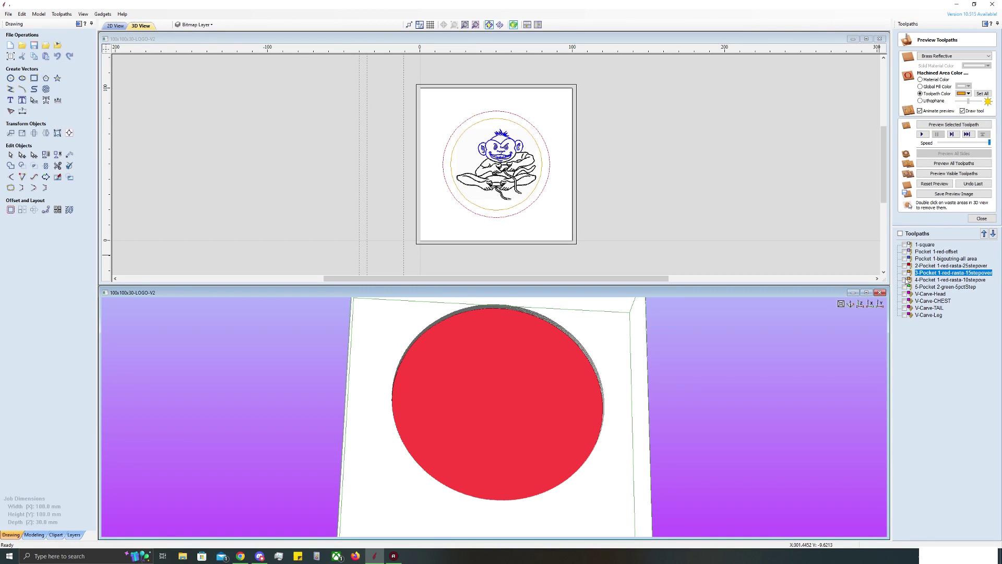
left_click(906, 280)
left_click(946, 125)
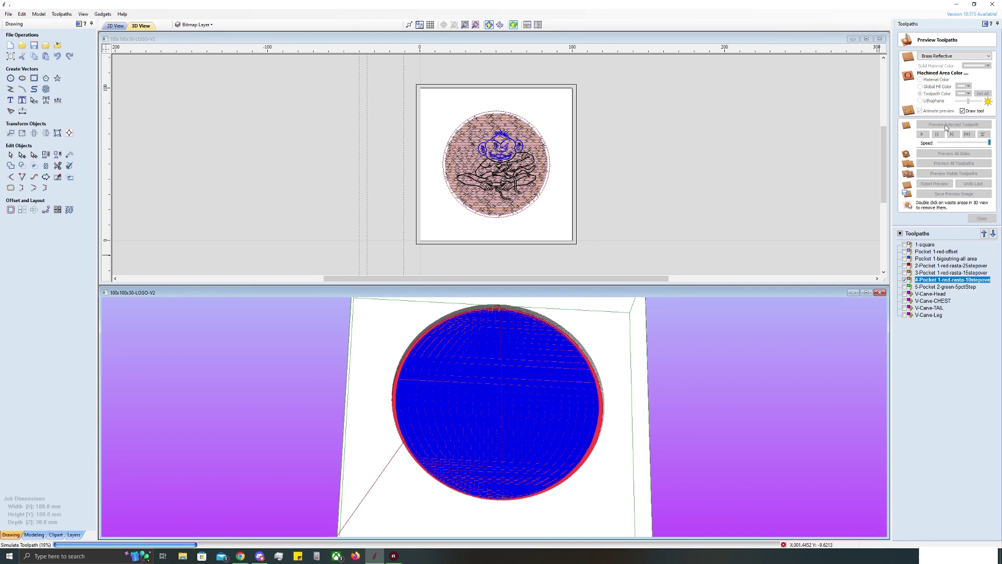
scroll(552, 405, "up", 5)
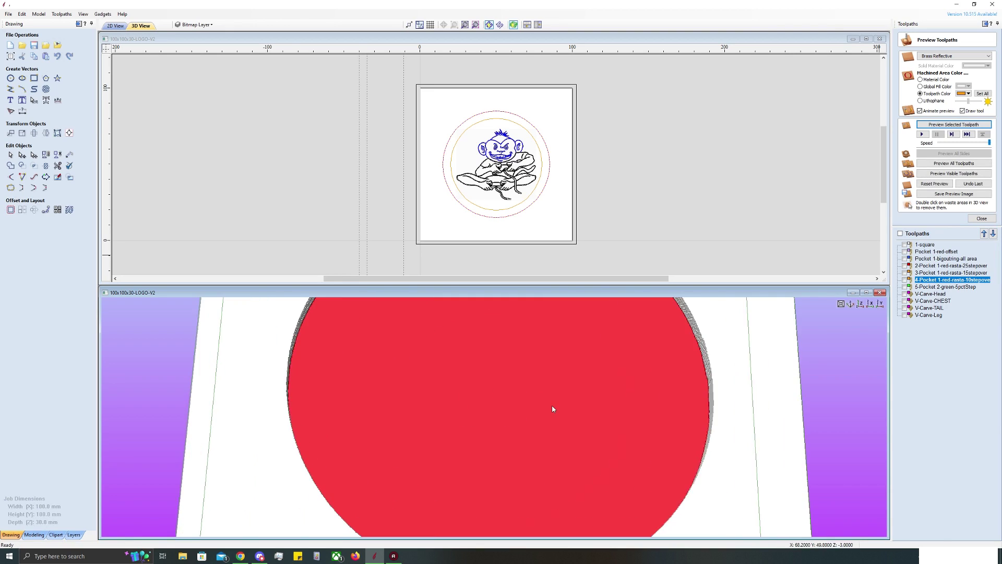
scroll(552, 405, "down", 3)
Step: Simulate the 5-Pocket 2-green-5pctStep ring toolpath and inspect its cut around the red disc
left_click(905, 286)
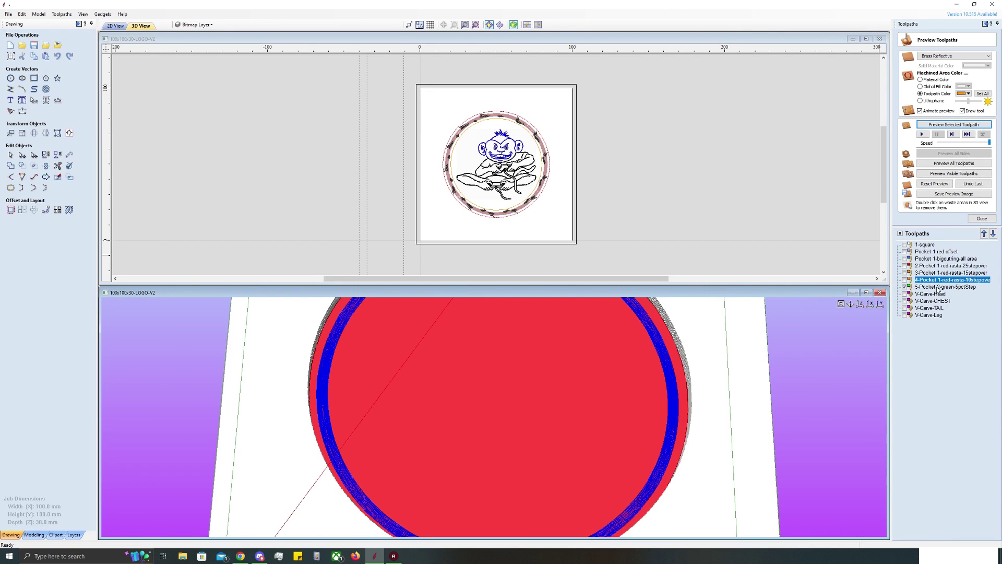
scroll(617, 399, "down", 3)
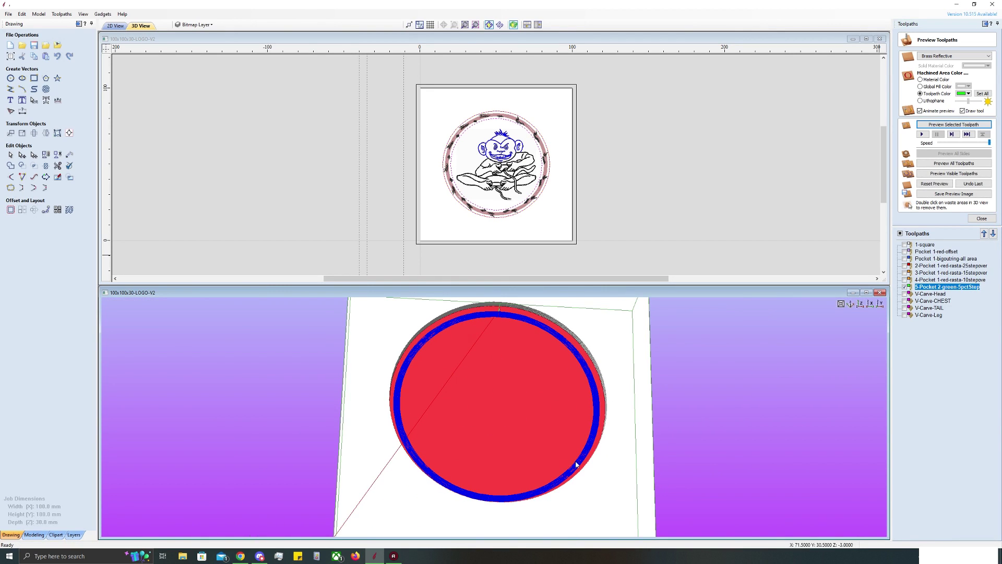
left_click(954, 125)
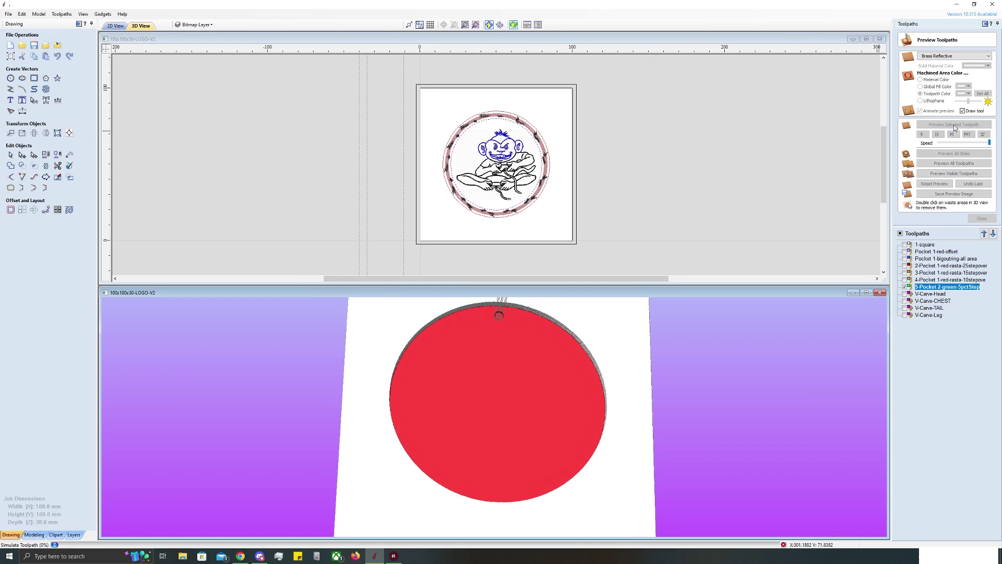
scroll(525, 428, "down", 2)
scroll(549, 436, "up", 2)
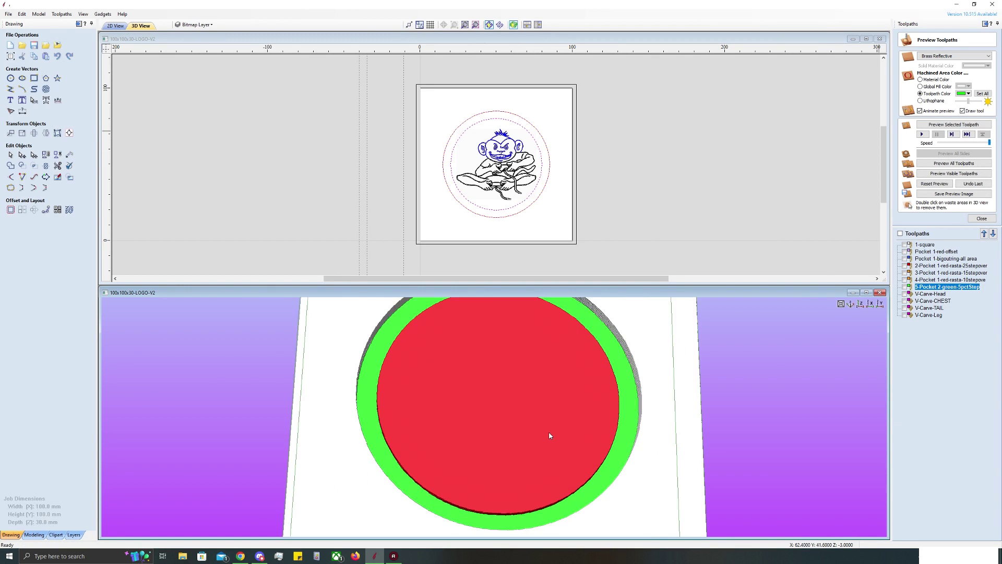
left_click_drag(548, 436, 535, 403)
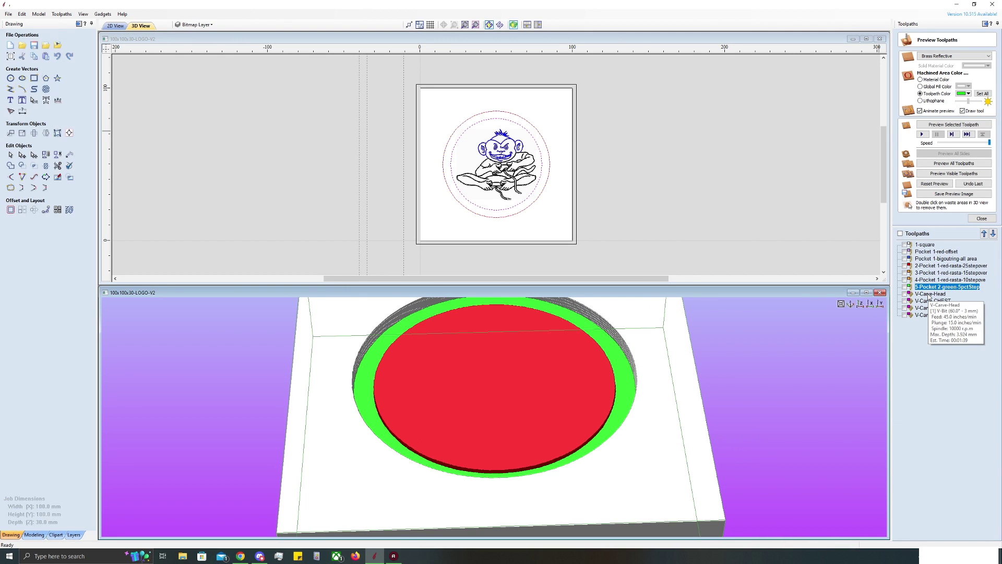
Step: Simulate the V-Carve-Head toolpath and view the monkey's head carved into the red disc
left_click(929, 294)
left_click(905, 294)
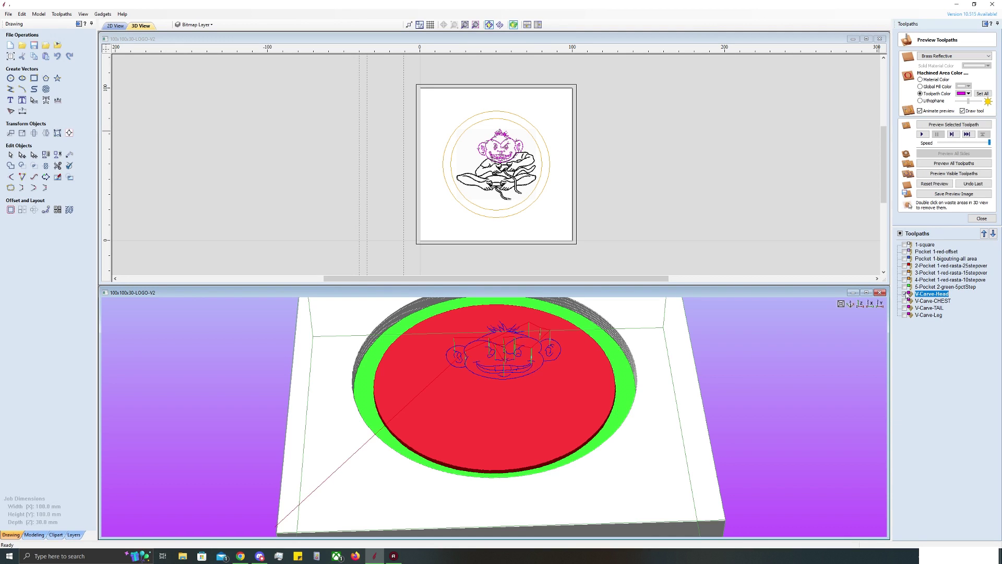
left_click(954, 125)
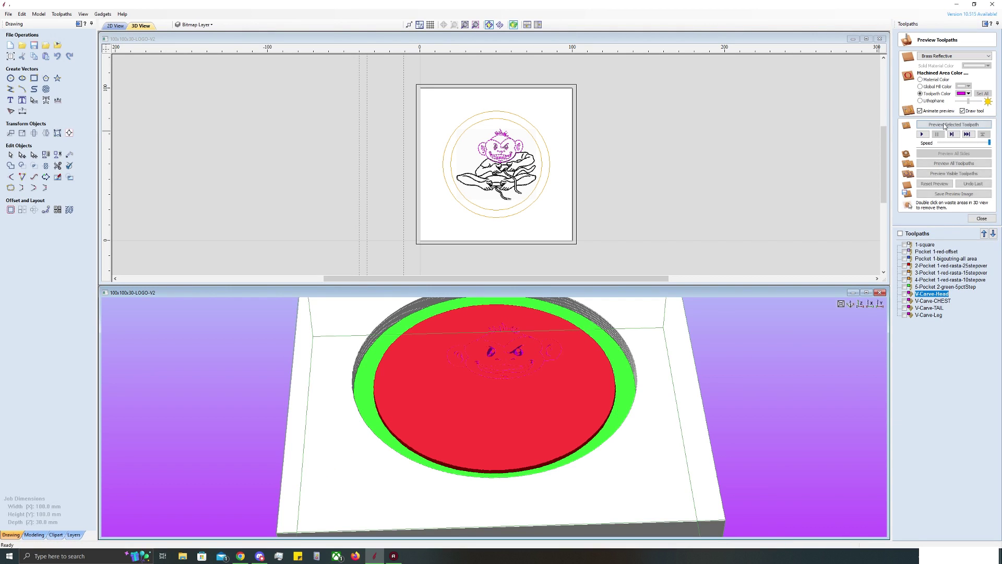
left_click_drag(652, 325, 750, 366)
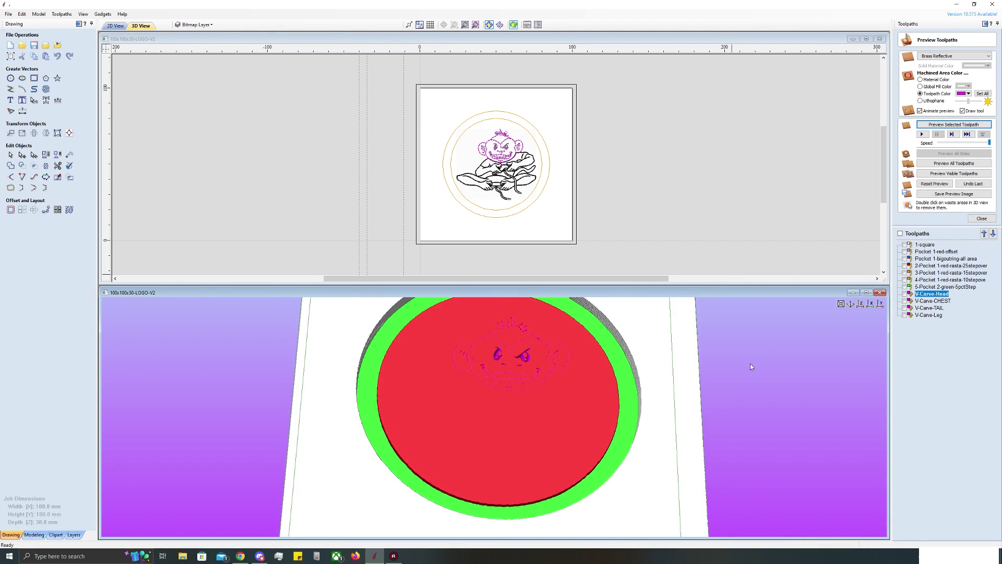
Step: Simulate the V-Carve-CHEST and V-Carve-TAIL toolpaths on the red disc
left_click(905, 301)
left_click(955, 124)
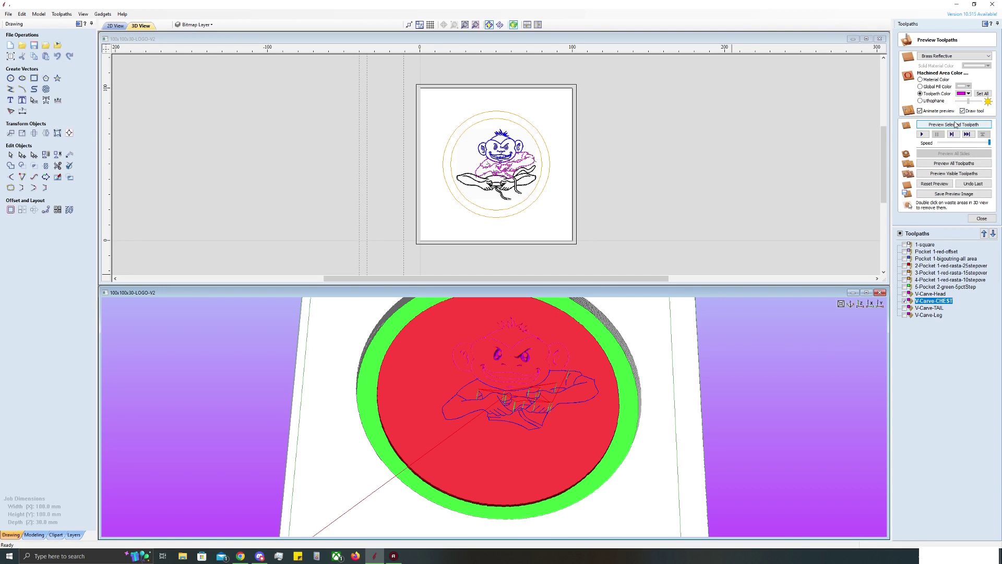
left_click(905, 308)
left_click(947, 125)
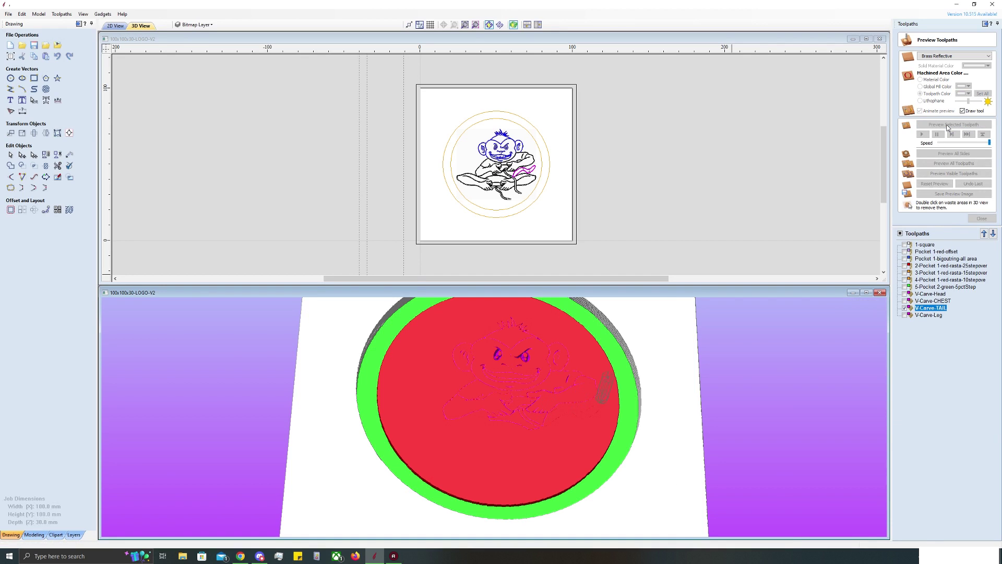
left_click(905, 308)
Step: Show the V-Carve-Leg toolpath and simulate its cut to complete the monkey carving
left_click(905, 315)
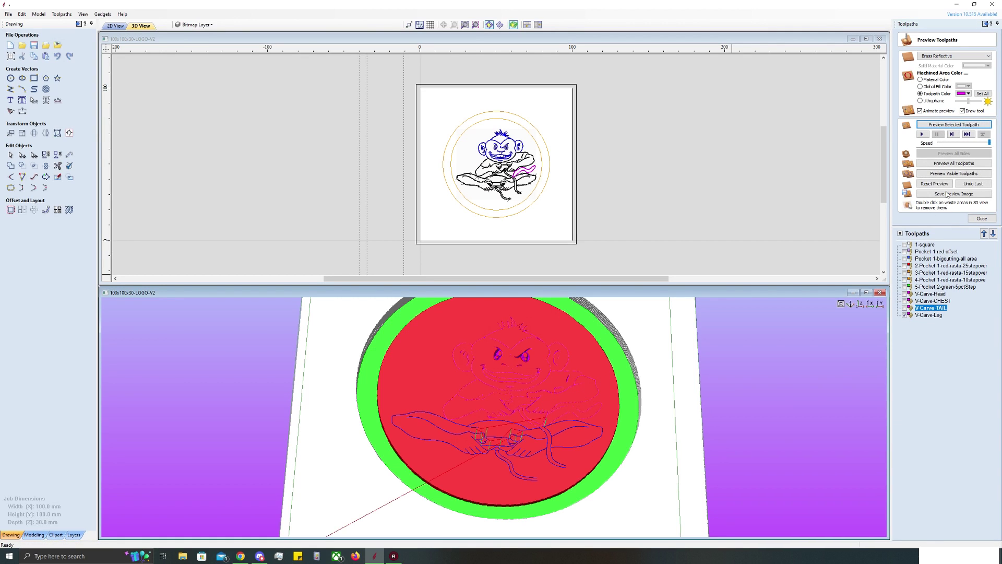
left_click(940, 124)
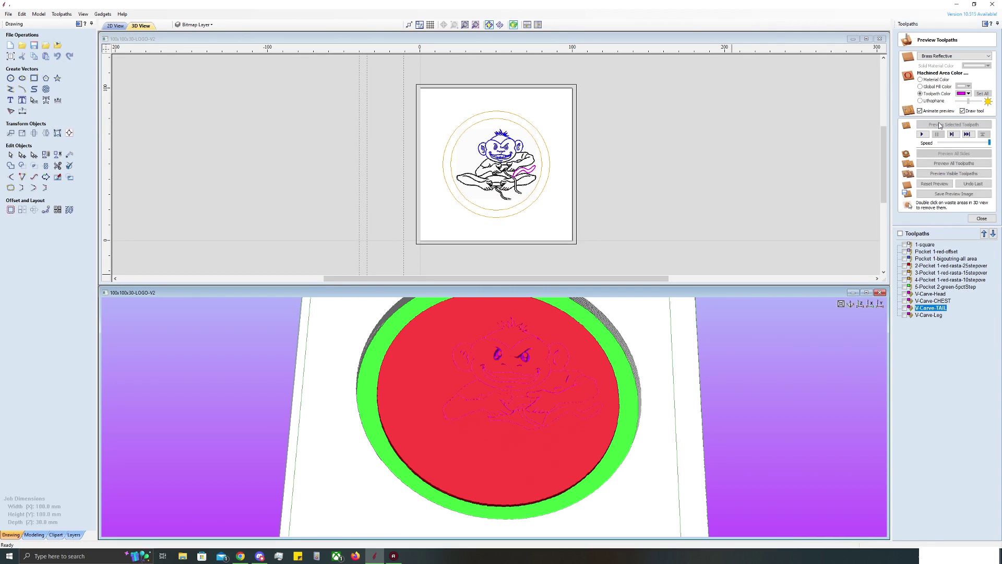
left_click(905, 315)
left_click(922, 316)
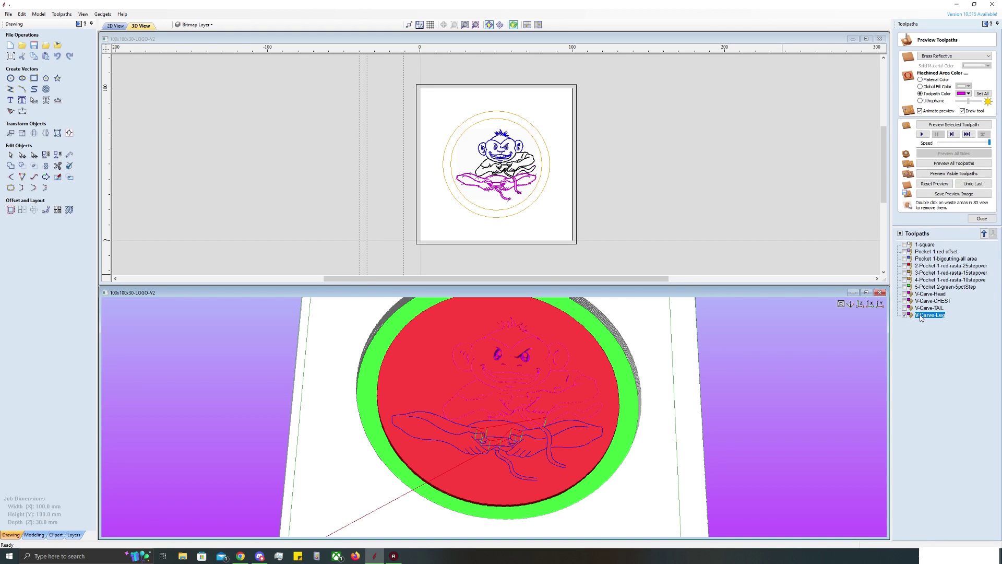
left_click(948, 124)
Step: Enlarge the 3D view and inspect the simulated monkey carving up close and from another angle
scroll(531, 425, "up", 5)
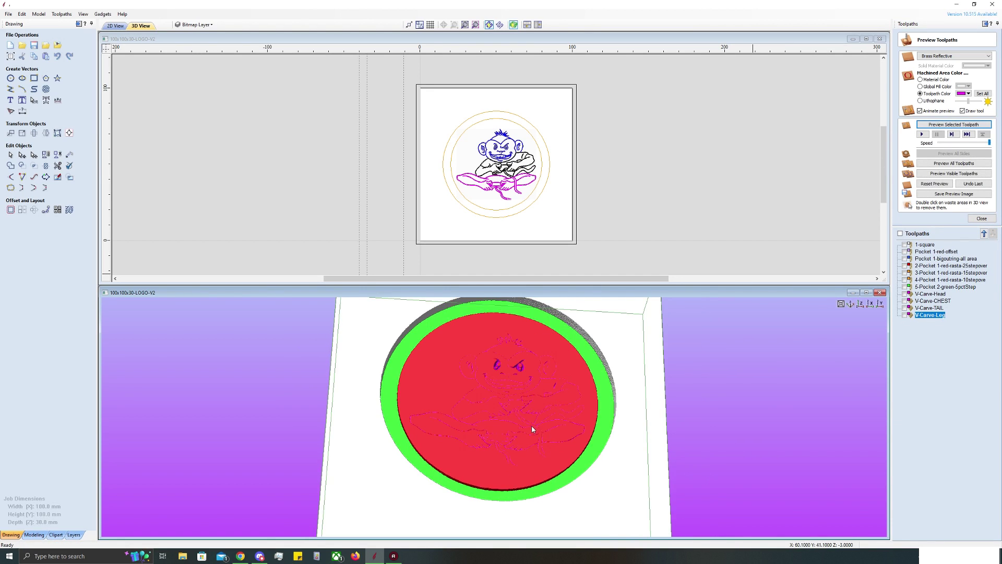
scroll(517, 375, "down", 8)
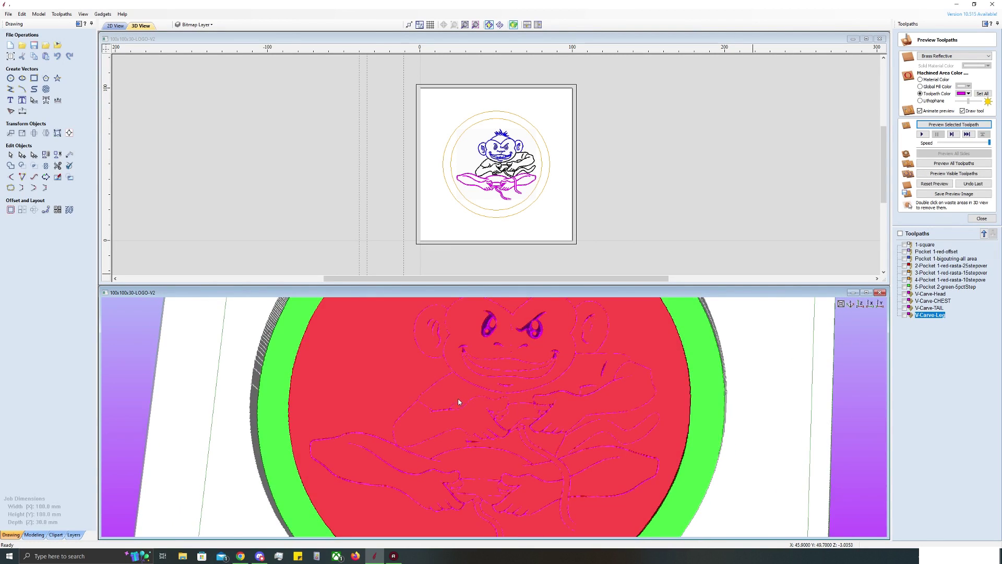
scroll(476, 406, "up", 5)
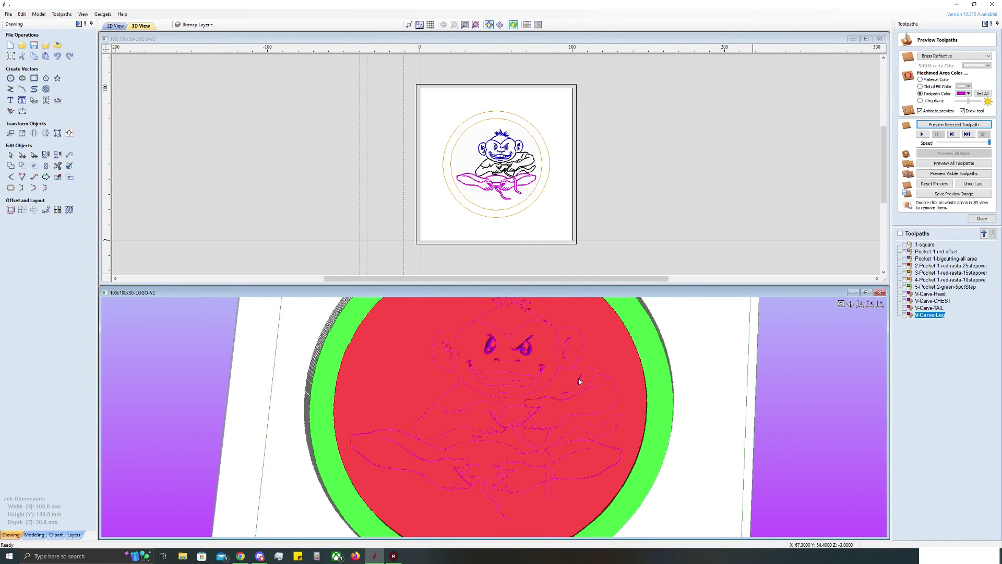
left_click(566, 282)
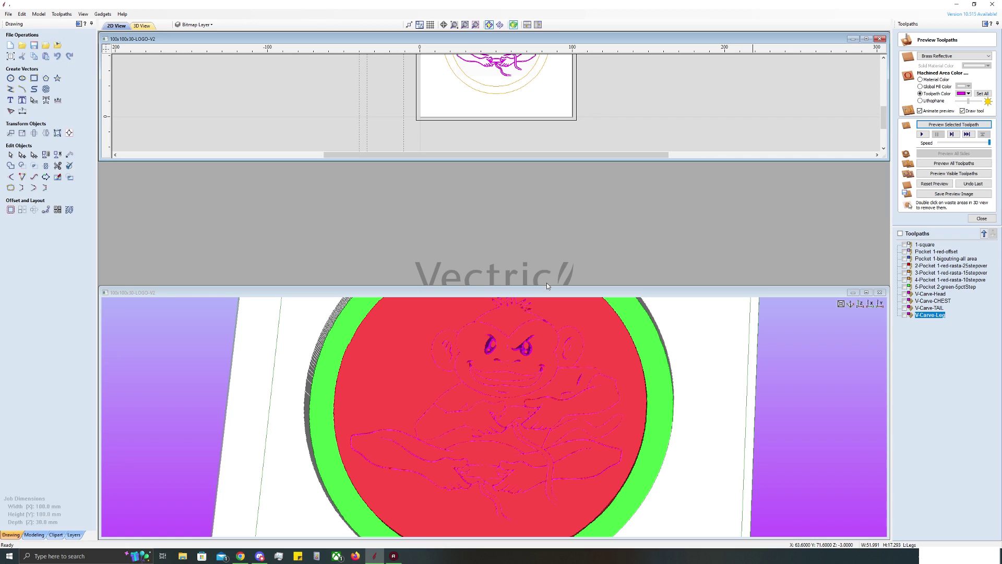
left_click_drag(549, 287, 571, 164)
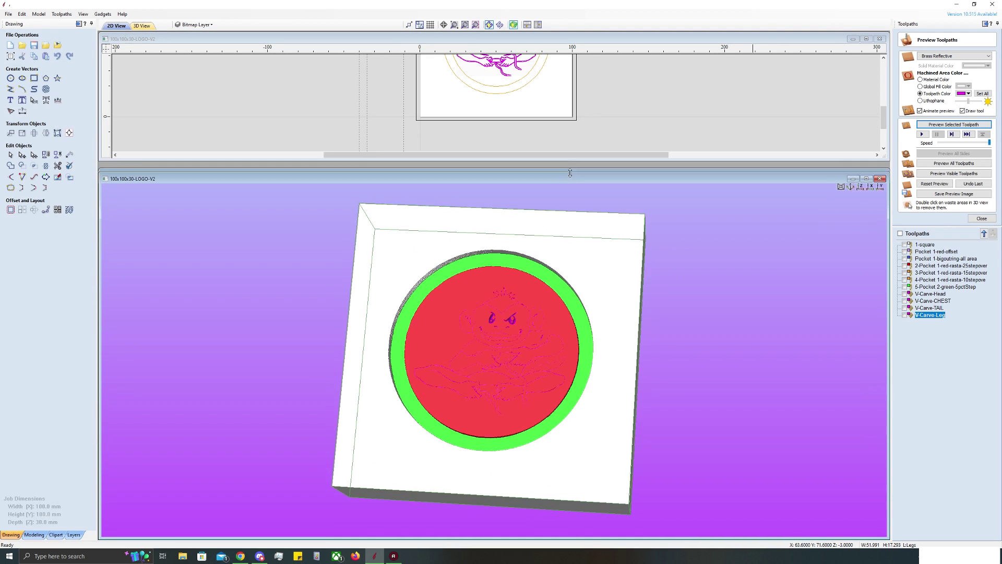
scroll(495, 366, "up", 6)
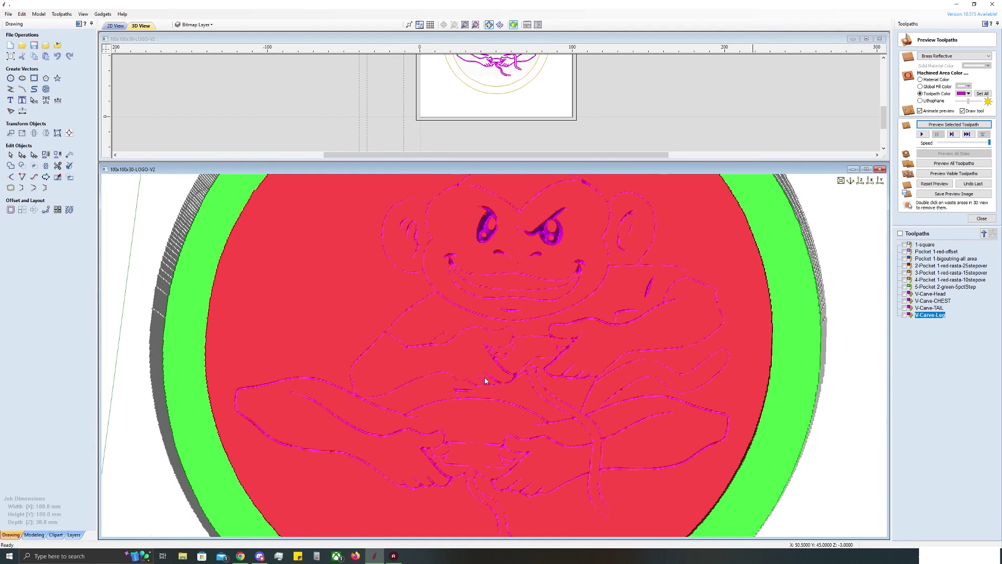
scroll(485, 381, "down", 2)
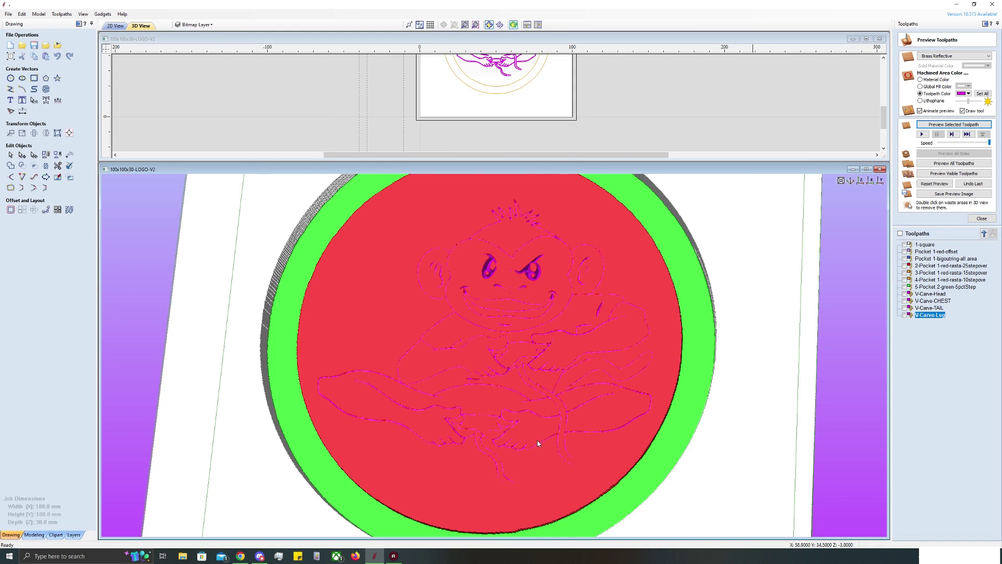
scroll(537, 440, "down", 2)
left_click_drag(524, 419, 762, 260)
Step: Check the V-Carve-Leg toolpath's start depth and V-bit cutting parameters, leaving the settings unchanged
mouse_move(928, 319)
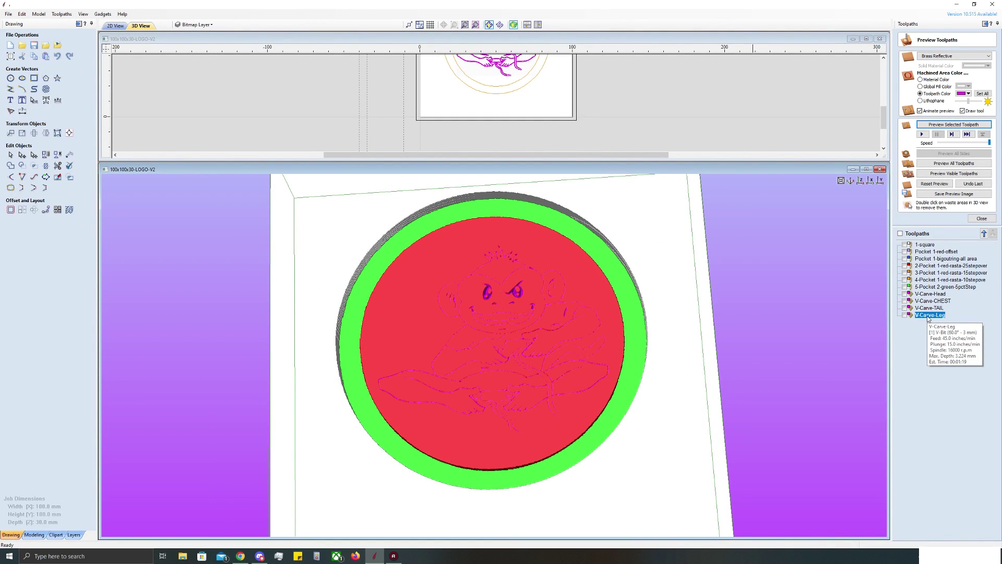
double_click(928, 316)
left_click(969, 62)
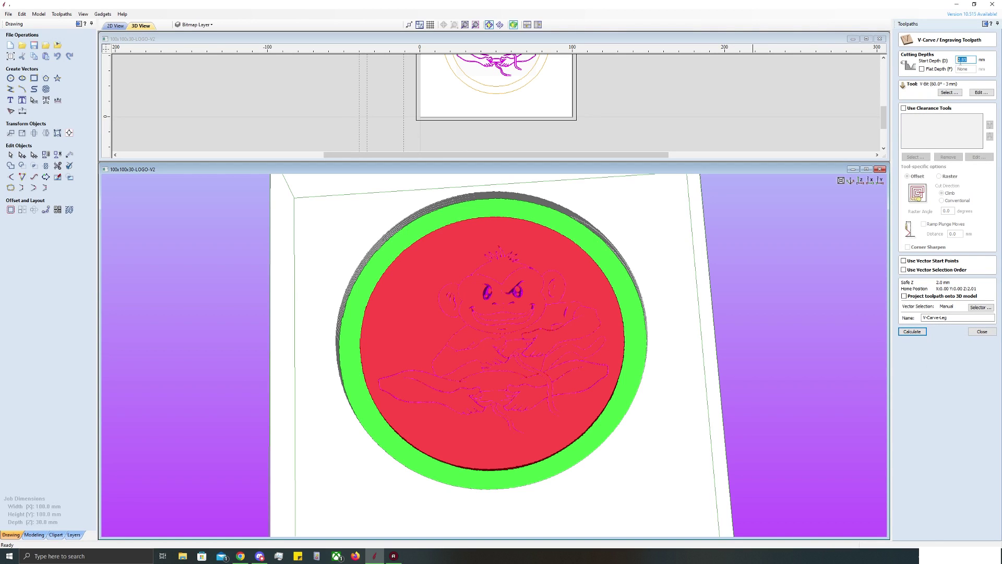
left_click(981, 92)
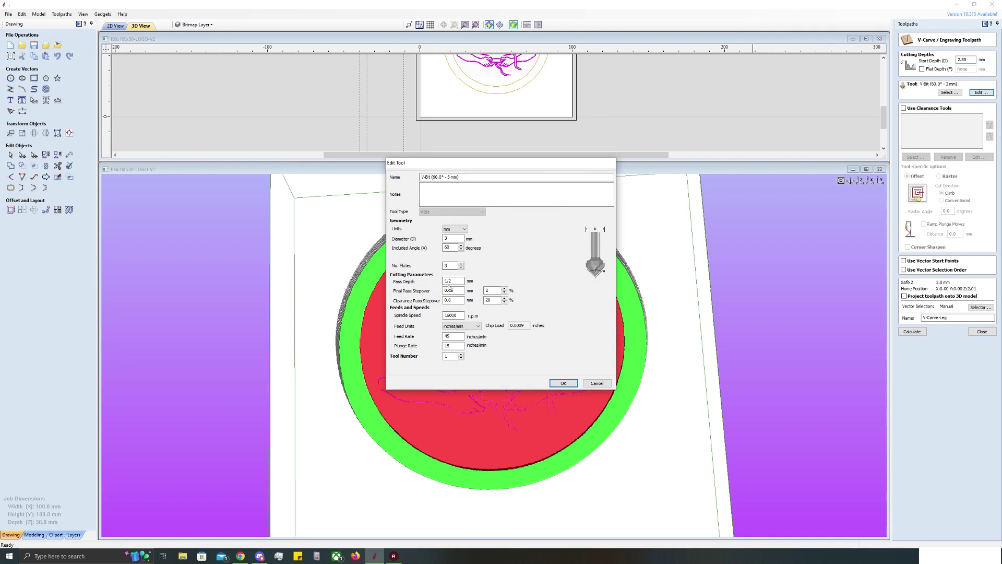
left_click(595, 385)
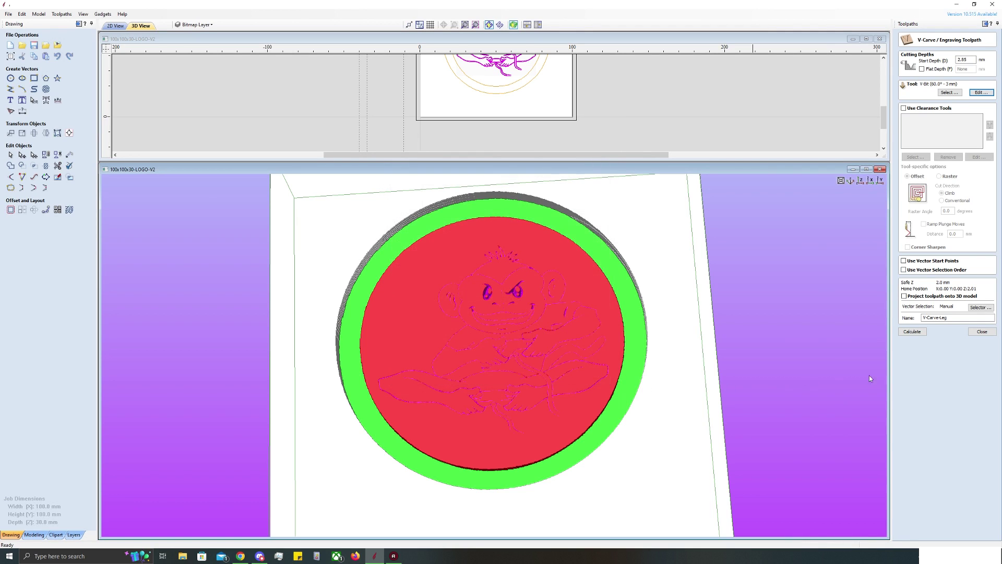
left_click(979, 334)
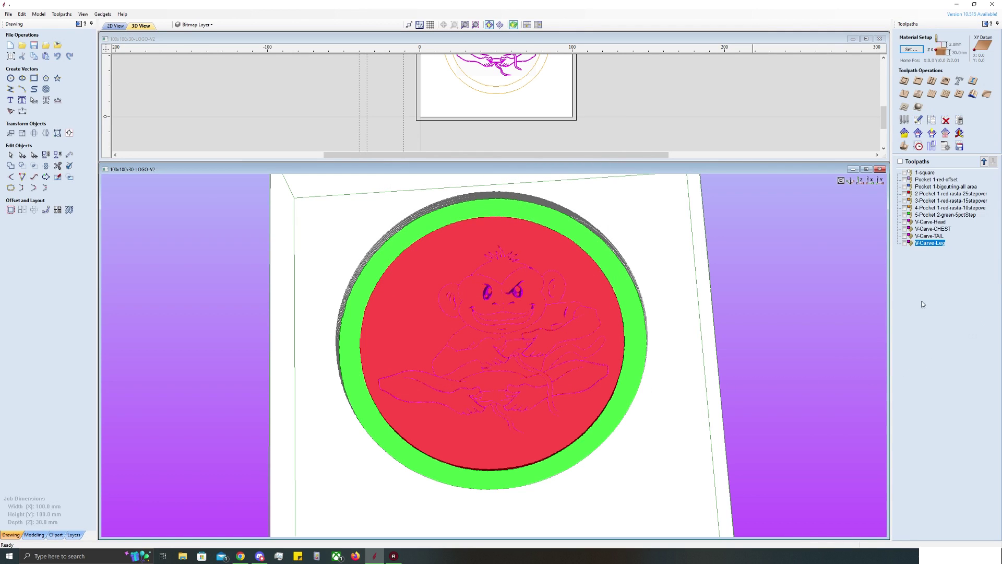
Step: Check the cut depth and end mill parameters of the 4-Pocket 1-red-rasta-10stepove toolpath without changing them
left_click(933, 208)
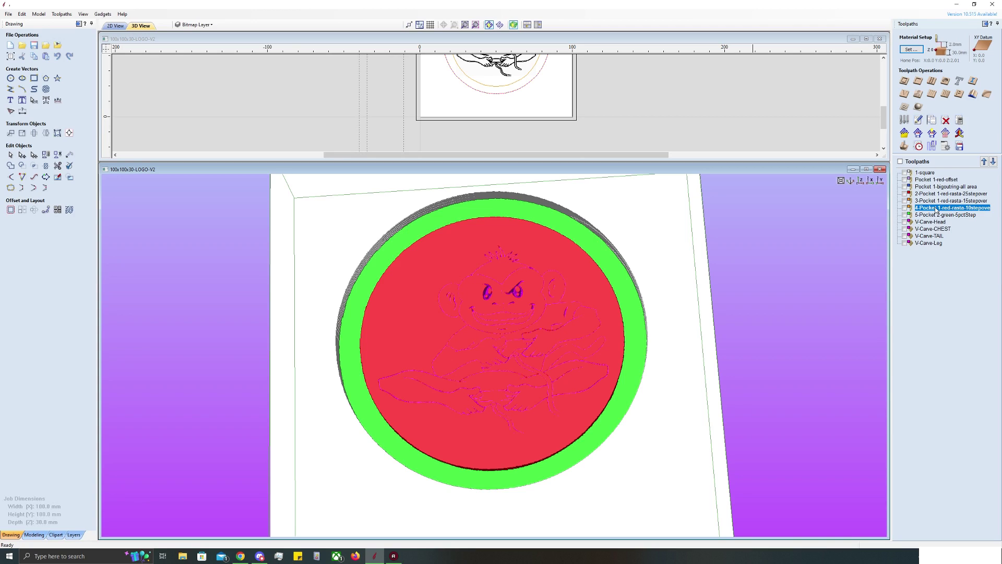
double_click(962, 70)
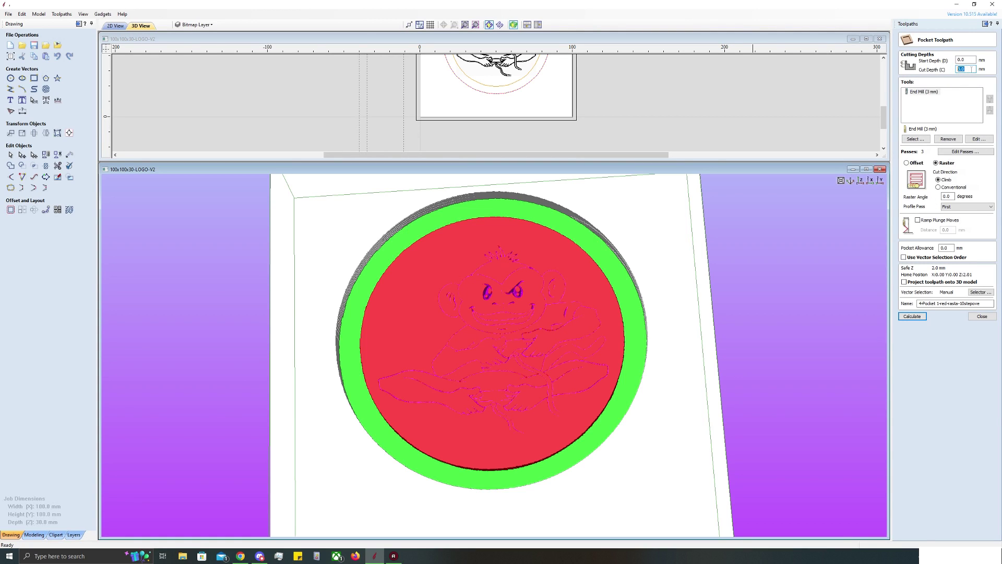
left_click(979, 139)
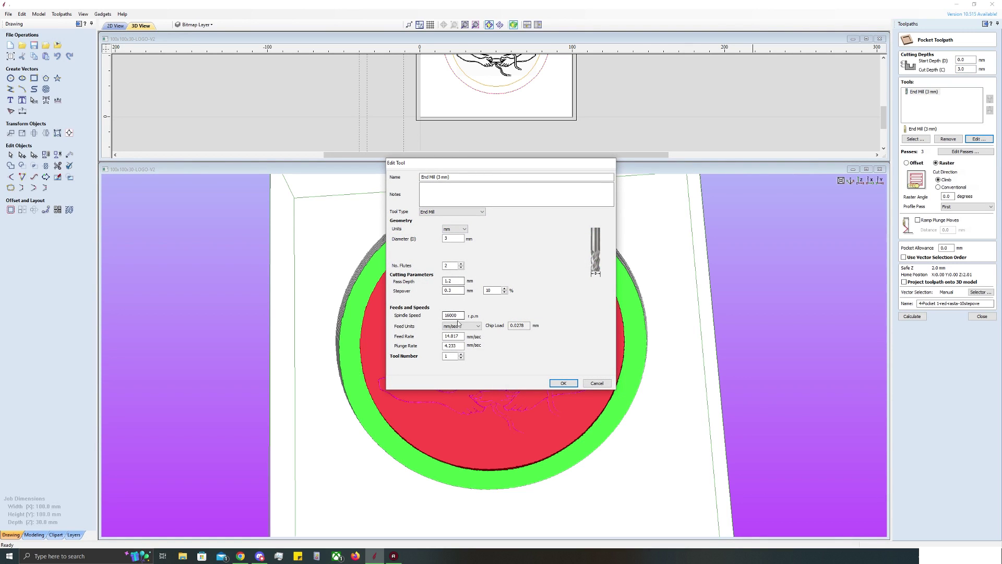
left_click(596, 383)
left_click(982, 317)
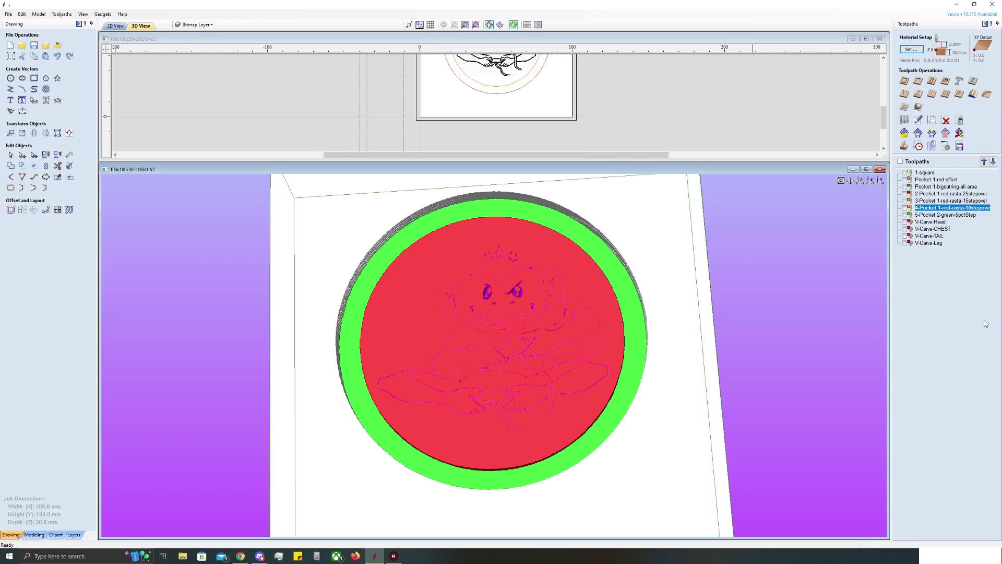
Step: Check the 5-Pocket 2-green-5pctStep toolpath's cut depth and end mill parameters, and examine the ring's depth on the block
left_click(923, 193)
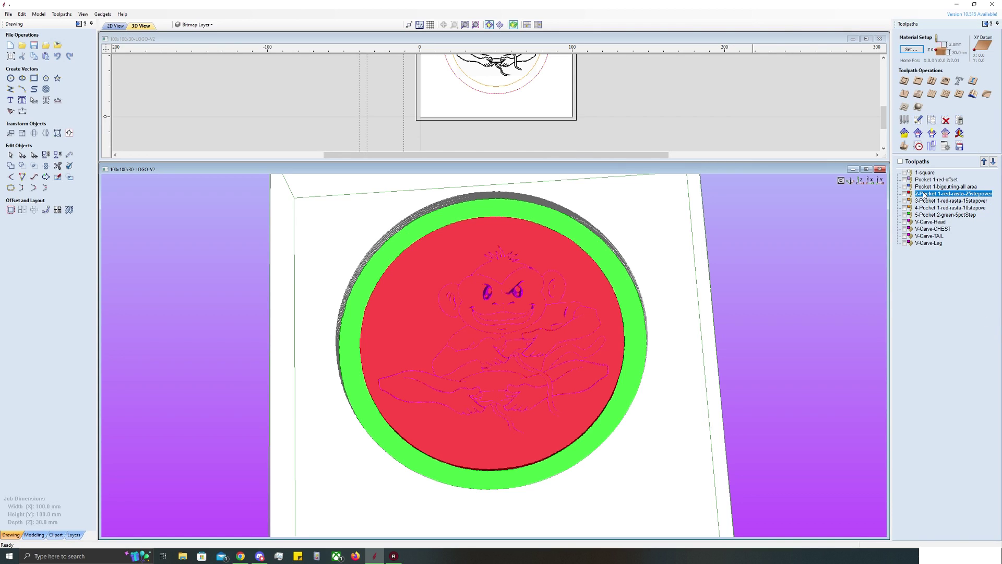
left_click(922, 215)
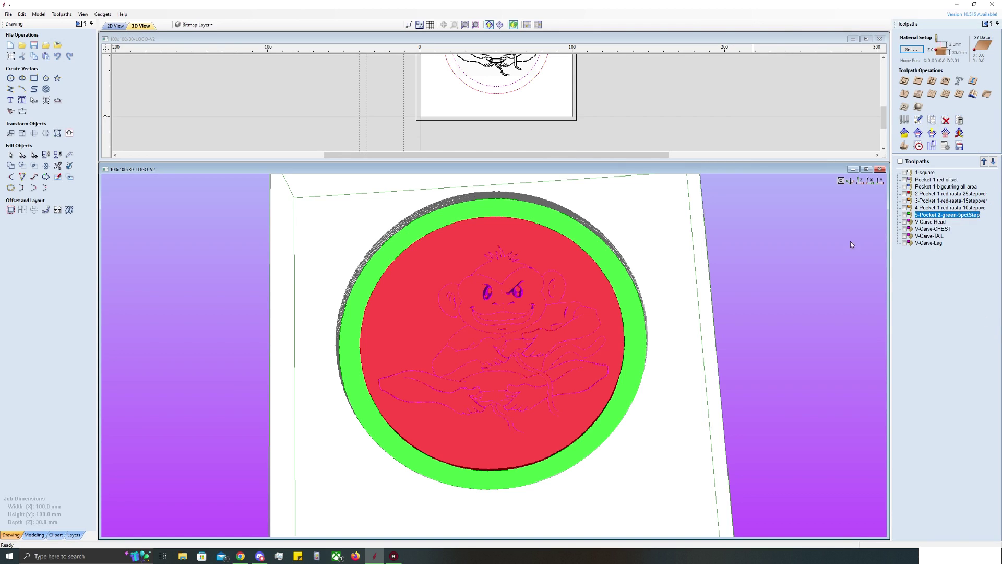
double_click(934, 217)
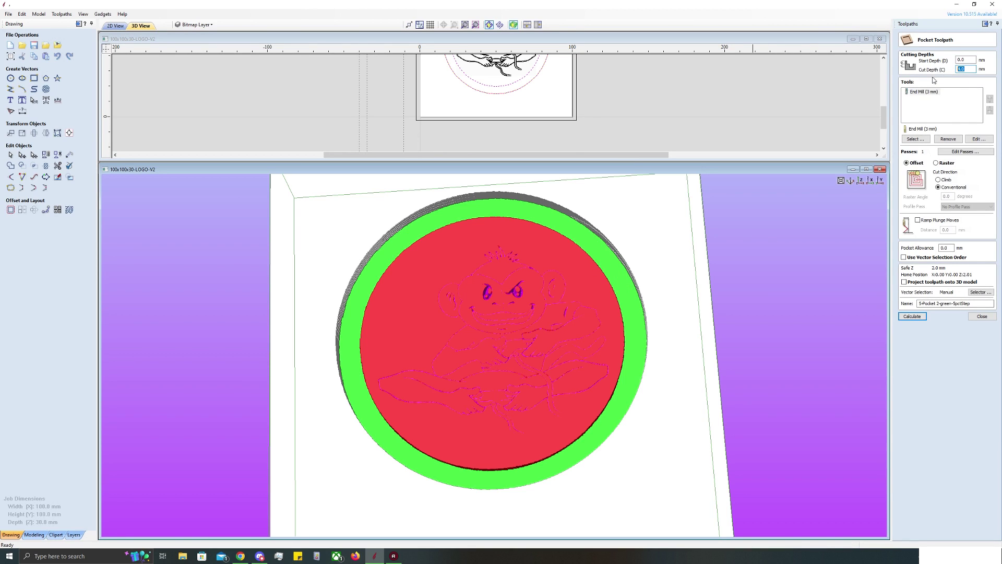
left_click_drag(636, 315, 615, 279)
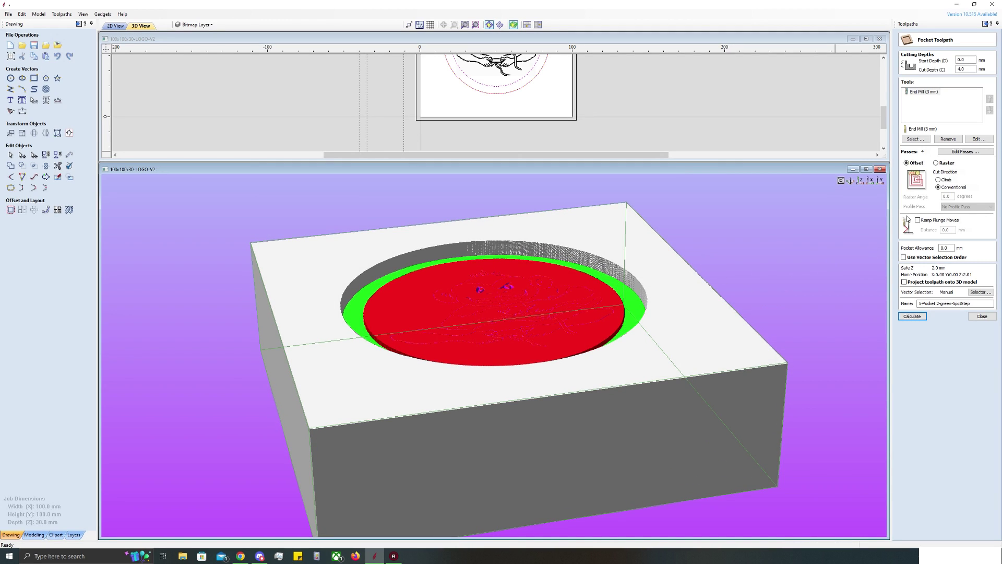
left_click(977, 142)
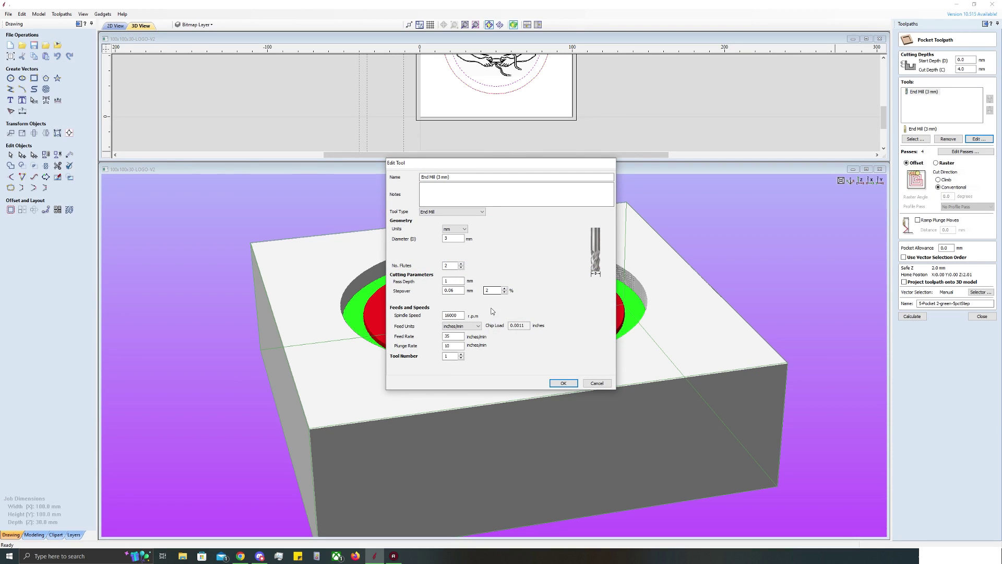
left_click(596, 383)
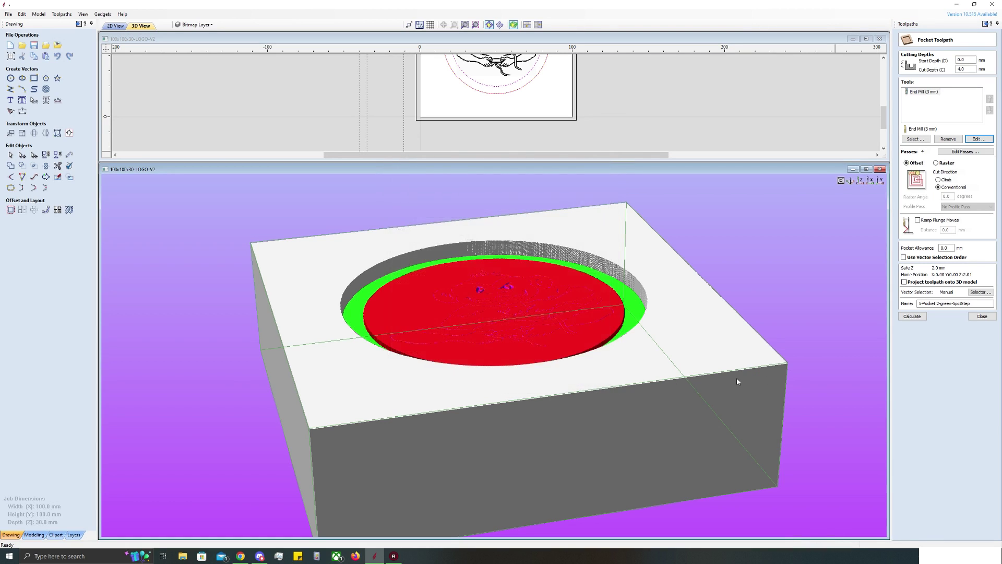
left_click(982, 317)
left_click_drag(699, 291, 637, 373)
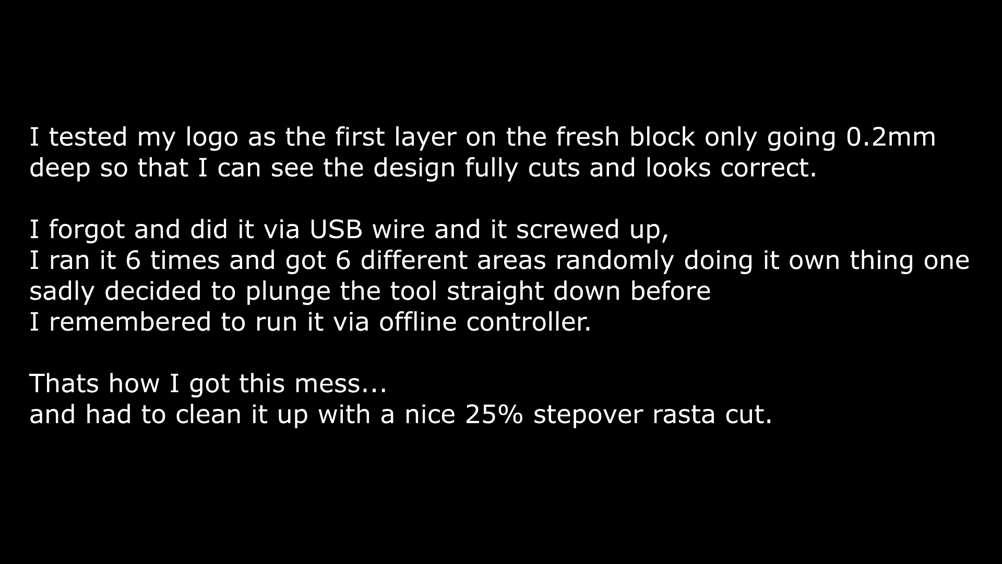